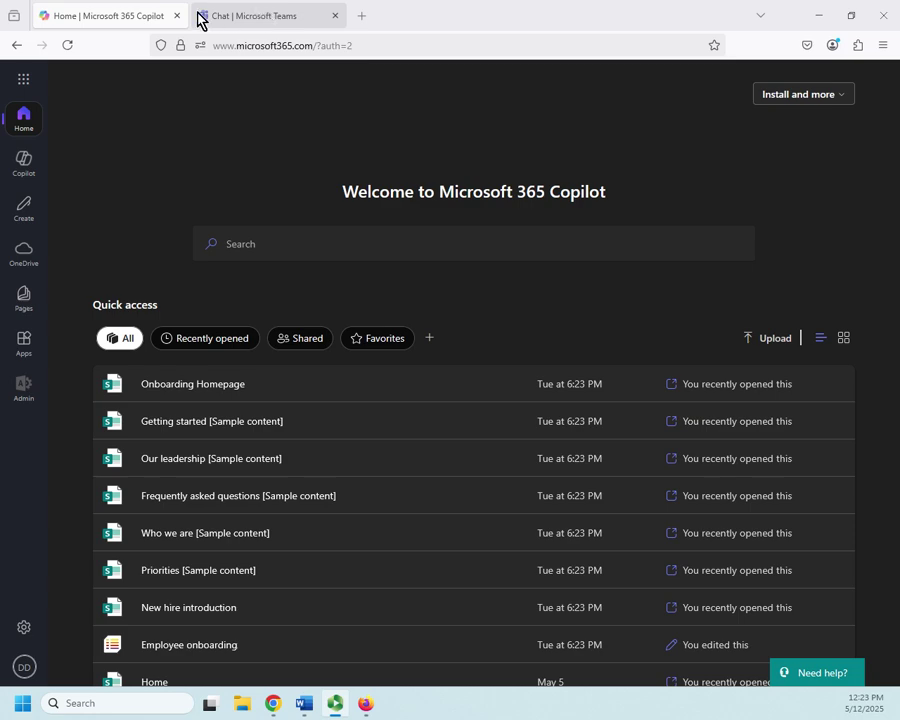
# Switch to Microsoft Teams and look through its Activity, Chat, Teams, Calendar and Calls sections.
pyautogui.click(25, 85)
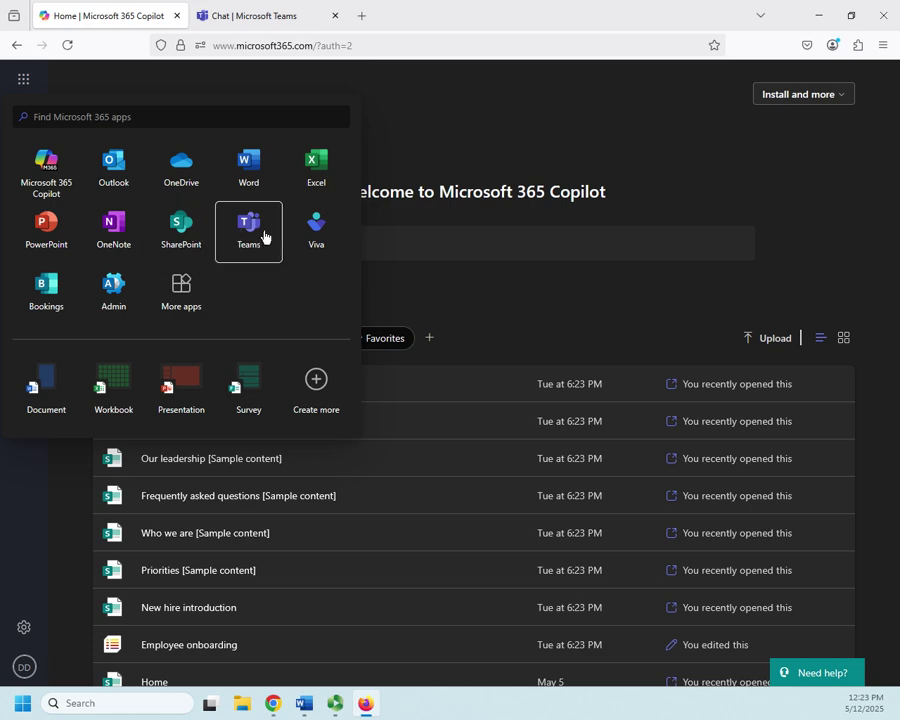
pyautogui.click(248, 20)
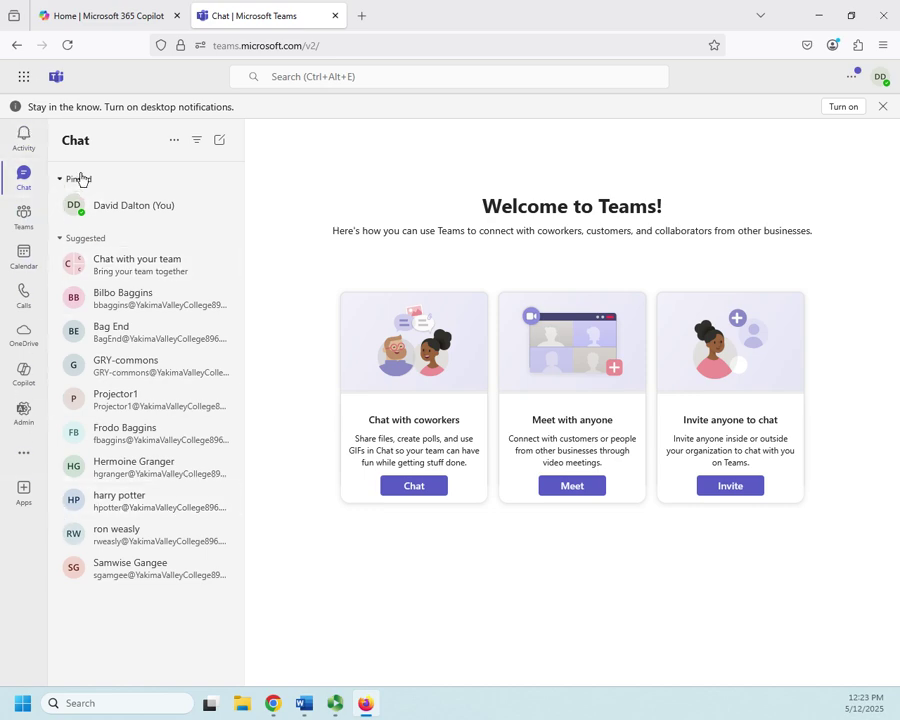
pyautogui.click(24, 134)
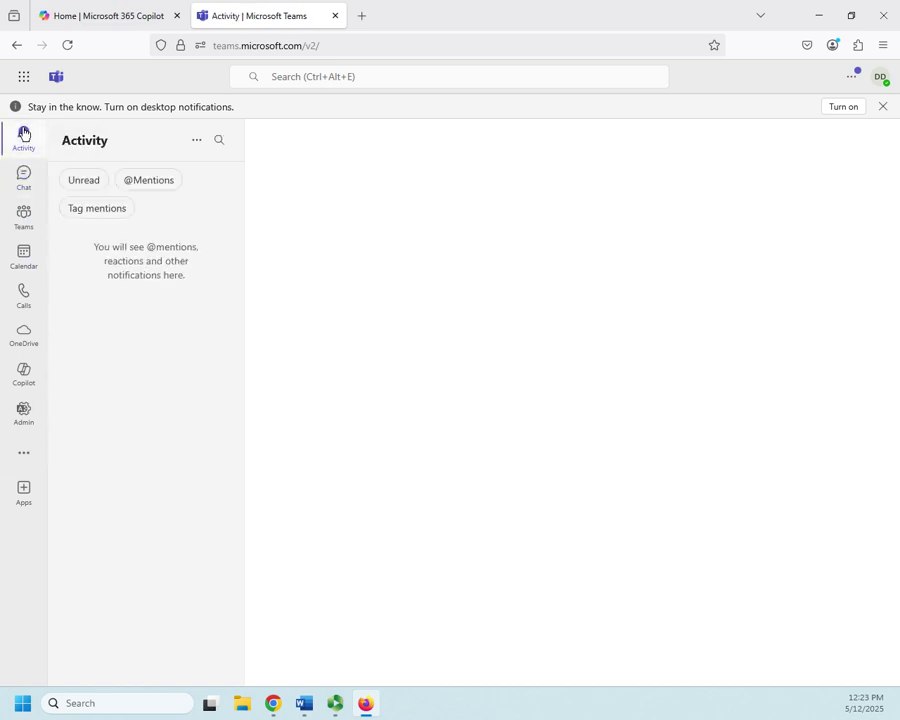
pyautogui.click(24, 180)
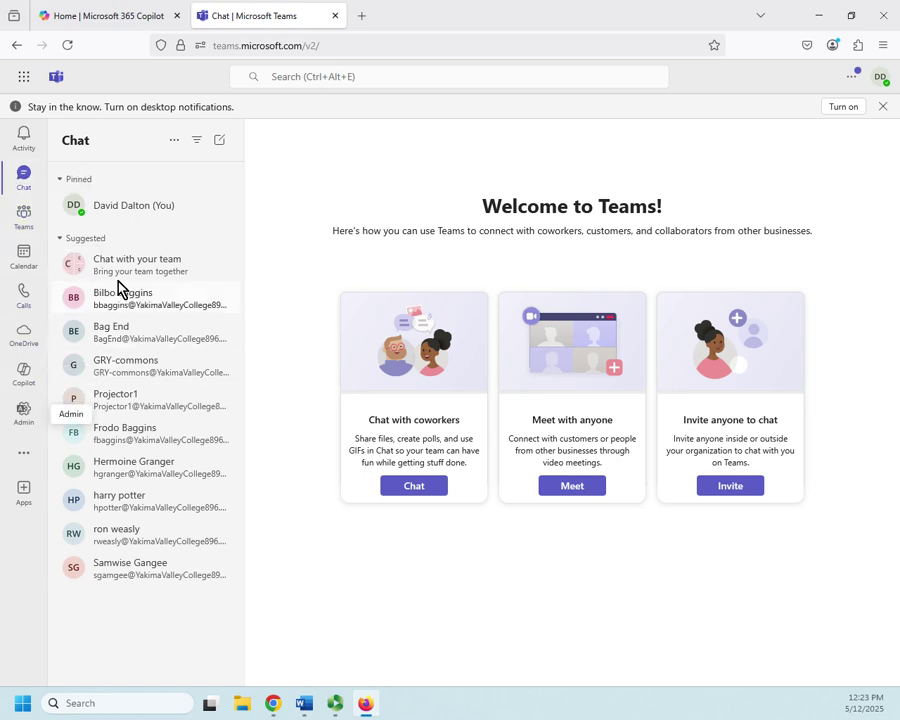
pyautogui.click(24, 218)
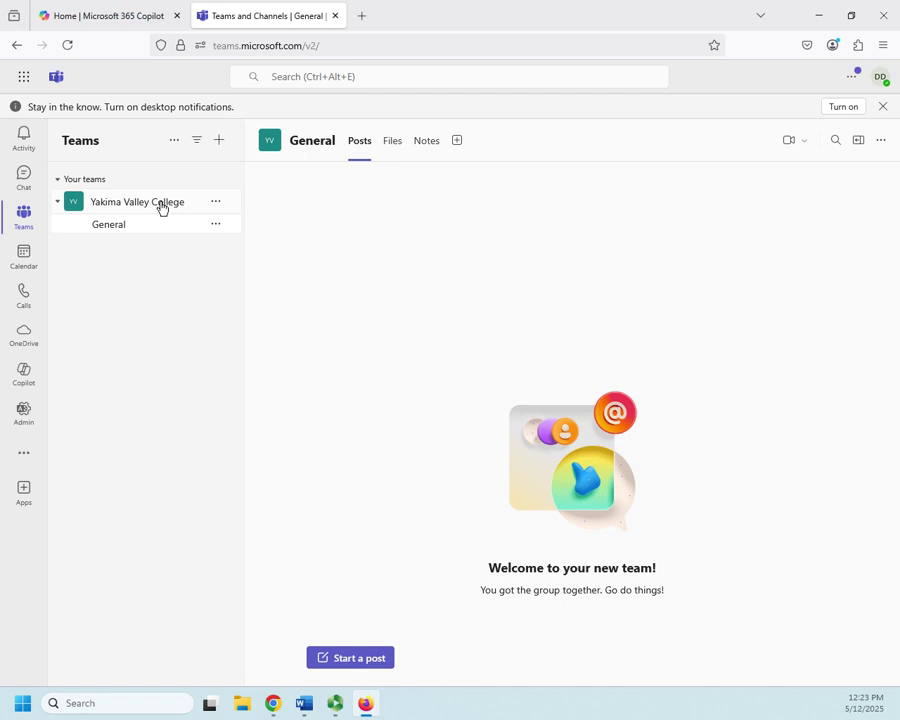
pyautogui.click(22, 270)
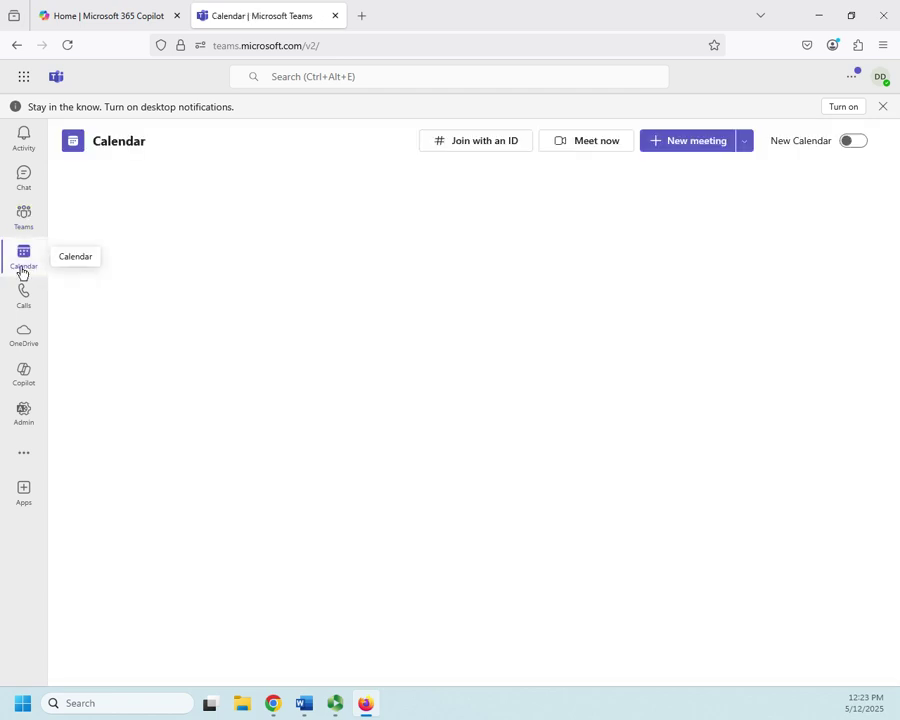
pyautogui.click(24, 292)
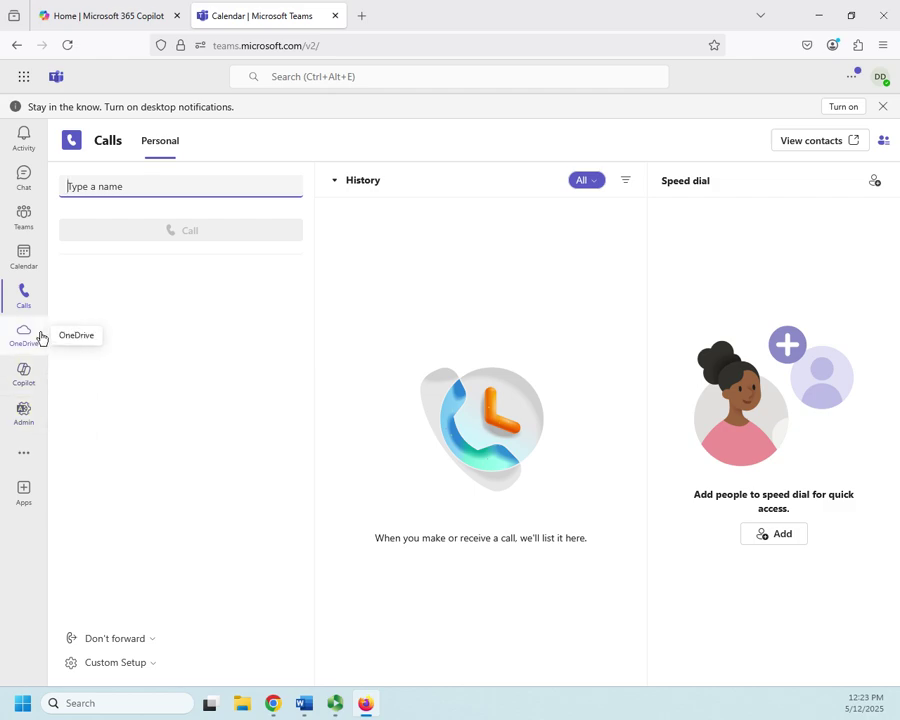
# Examine the Yakima Valley College team in the teams list, including its management options and General channel.
pyautogui.click(25, 220)
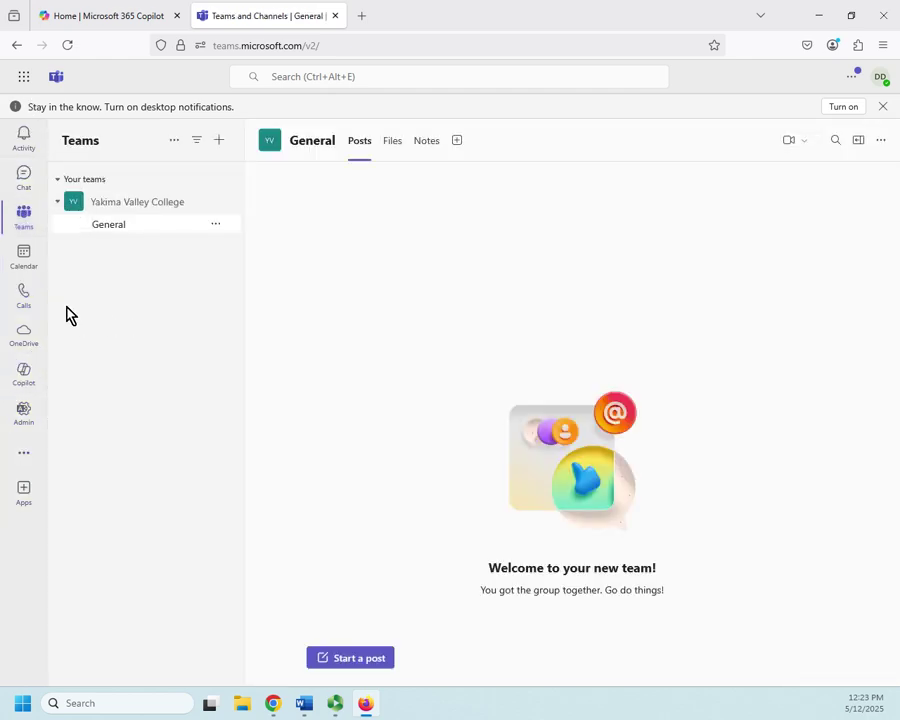
pyautogui.click(150, 205)
pyautogui.click(150, 208)
pyautogui.click(108, 229)
pyautogui.click(219, 204)
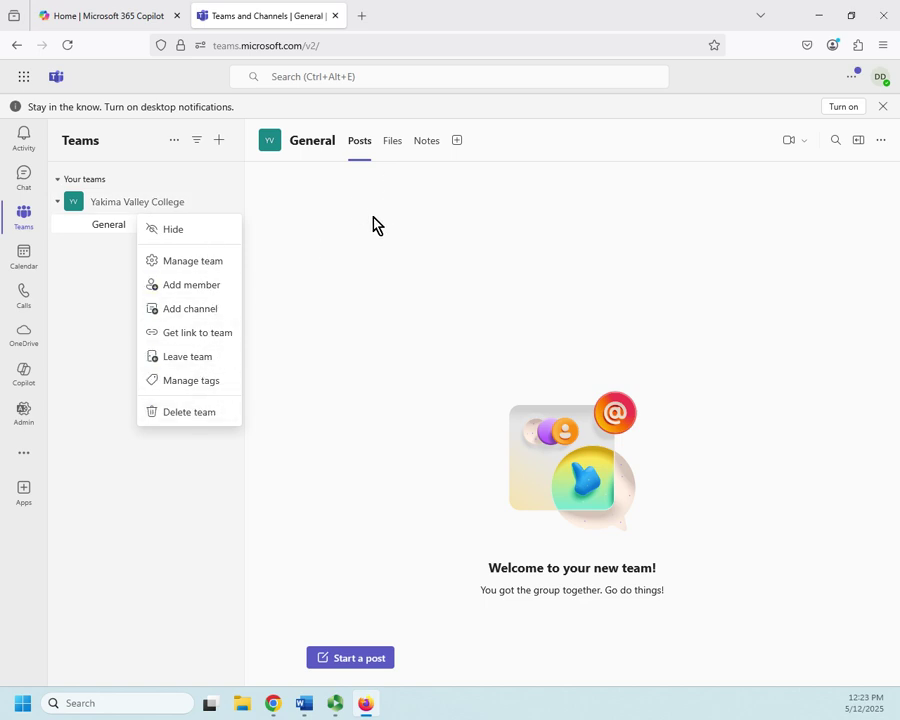
pyautogui.click(113, 233)
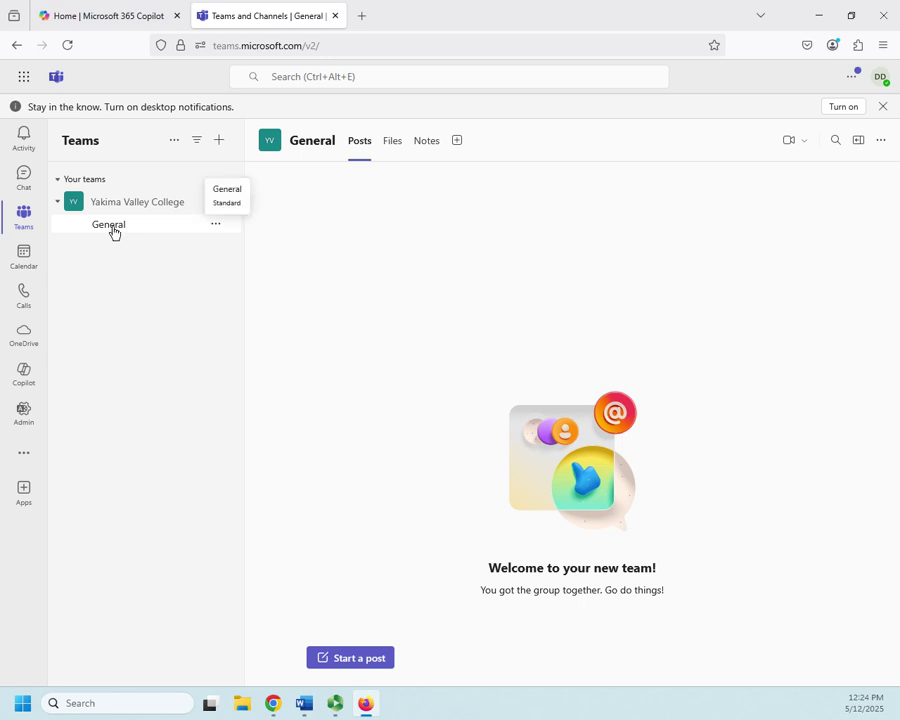
# View the General channel's Files and Notes pages, and return to its Posts.
pyautogui.click(390, 146)
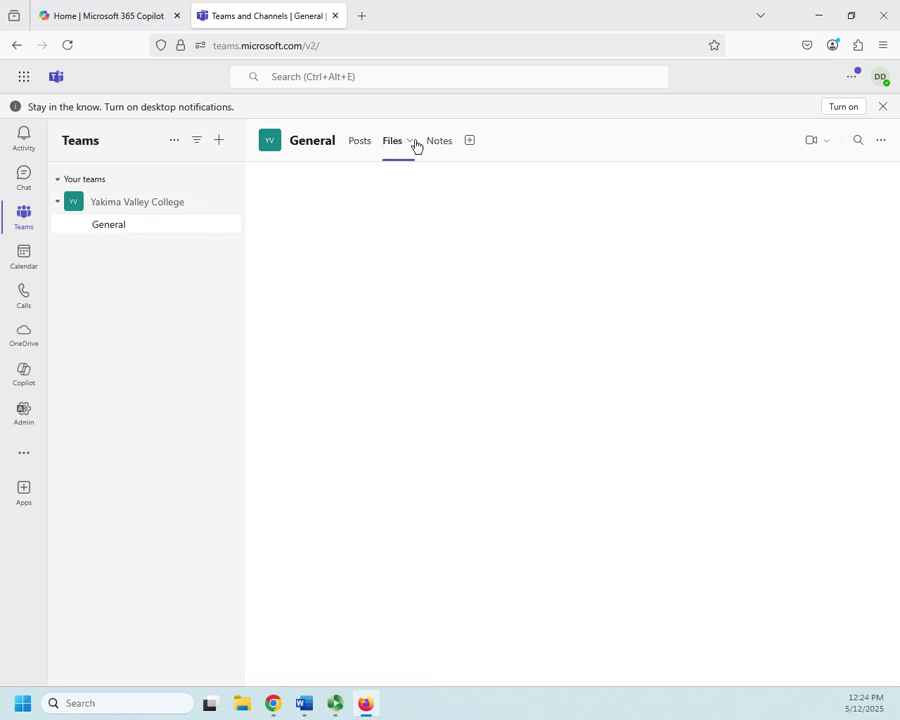
pyautogui.click(436, 145)
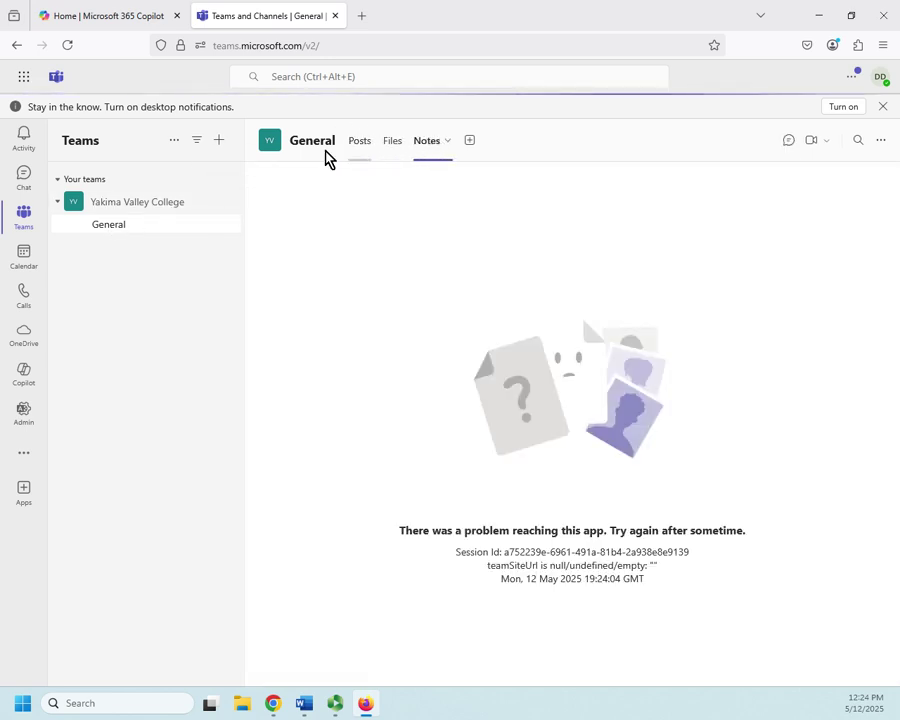
pyautogui.click(367, 150)
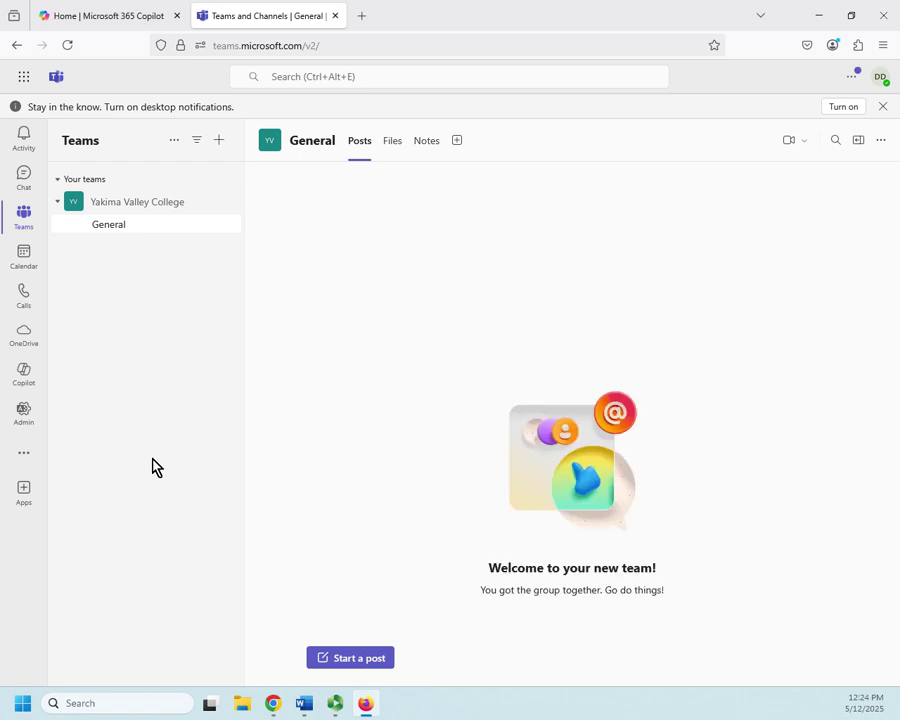
# Start creating a new team from scratch named Other, leaving the description blank.
pyautogui.click(220, 147)
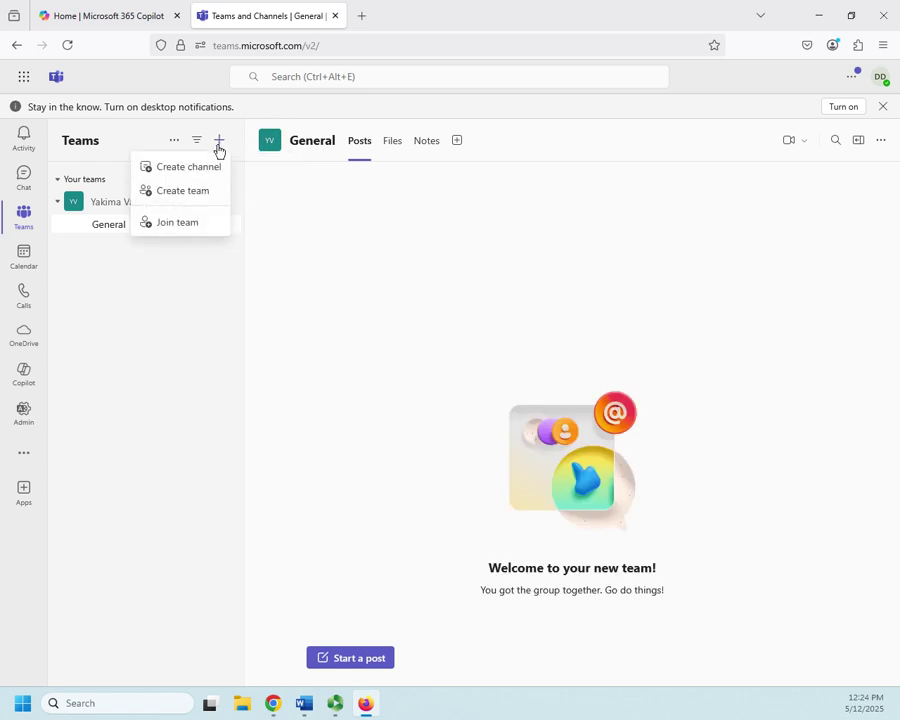
pyautogui.click(183, 193)
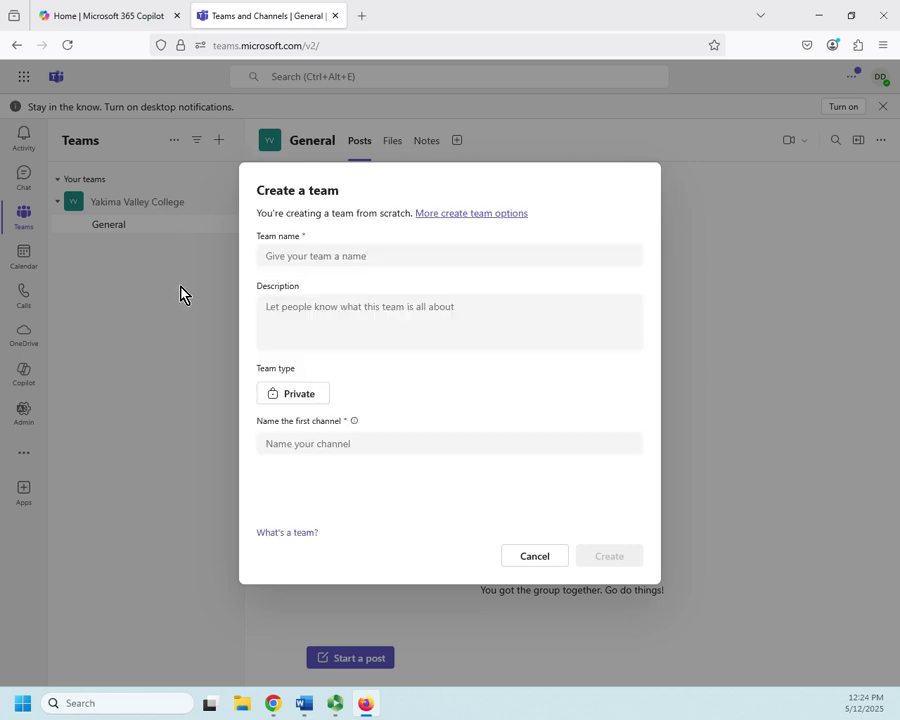
pyautogui.click(386, 256)
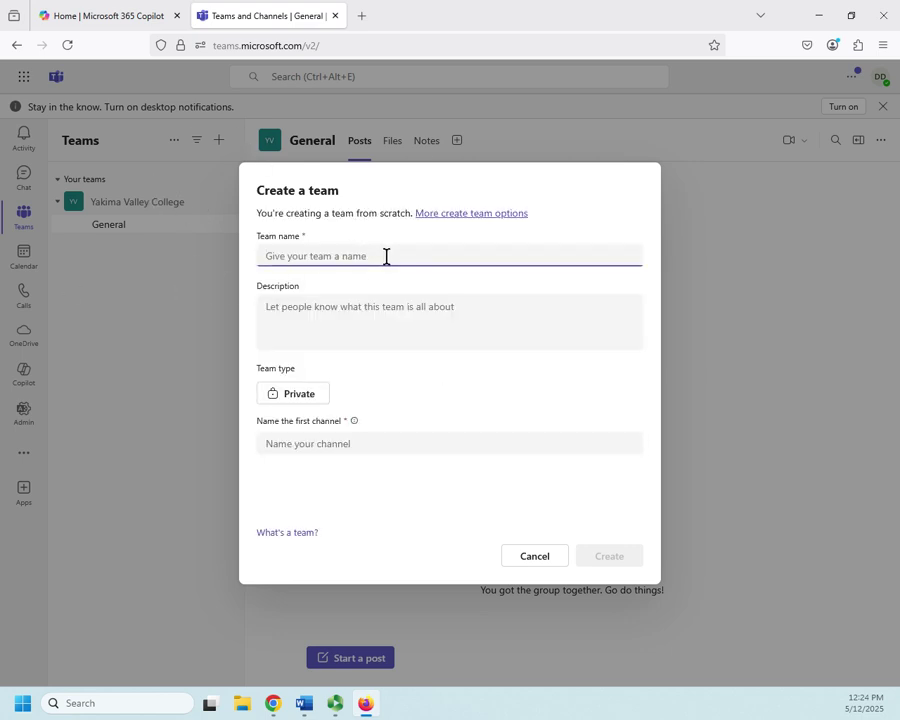
pyautogui.write('Other')
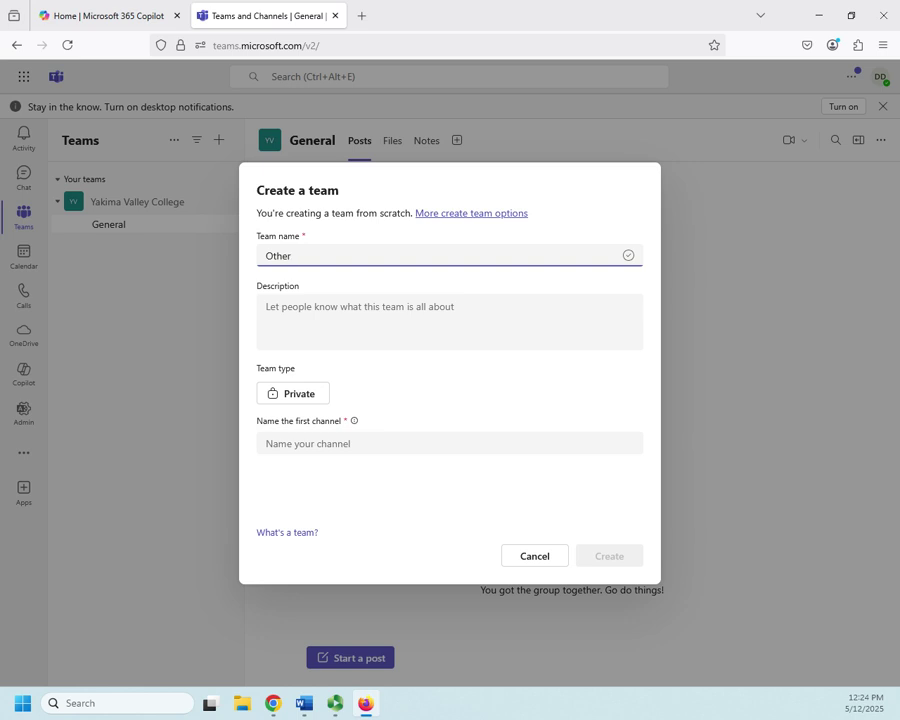
pyautogui.press('Tab')
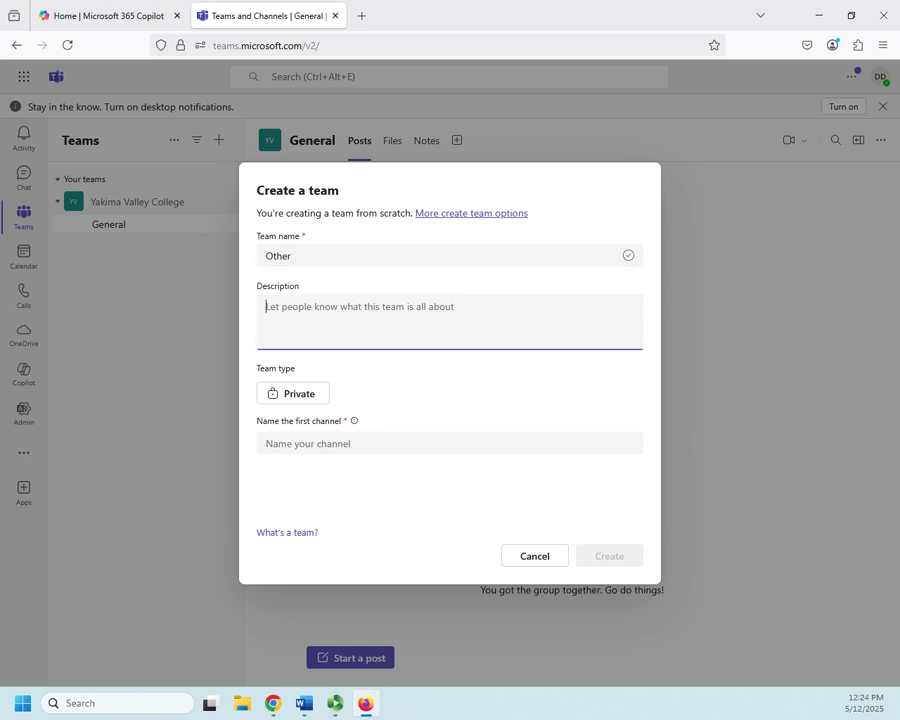
pyautogui.press('Tab')
pyautogui.press('Tab')
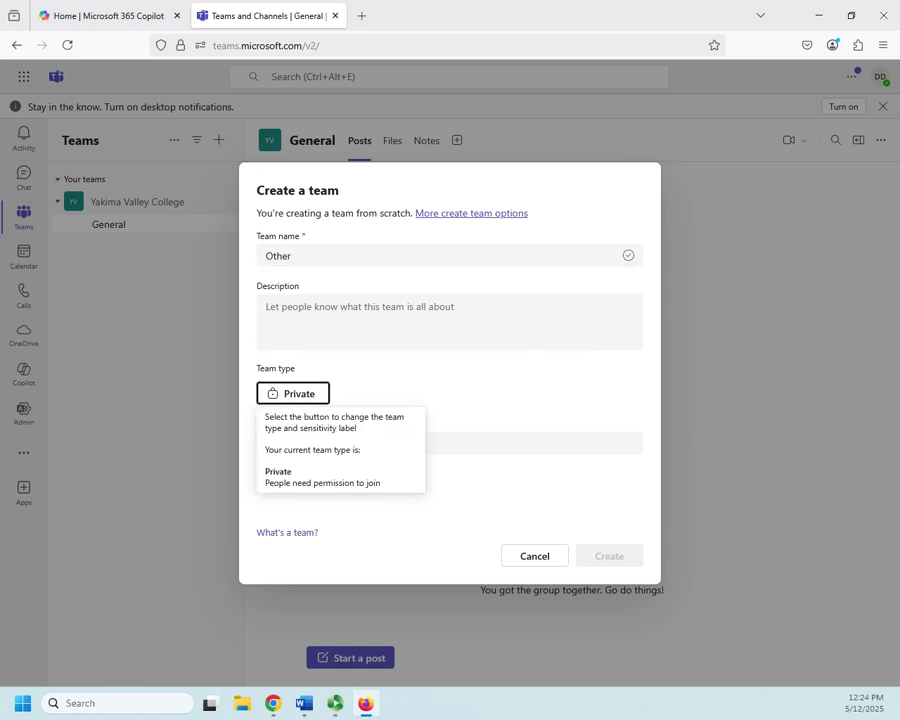
# Set the team type to Private, name the first channel Information, and create the team.
pyautogui.click(300, 396)
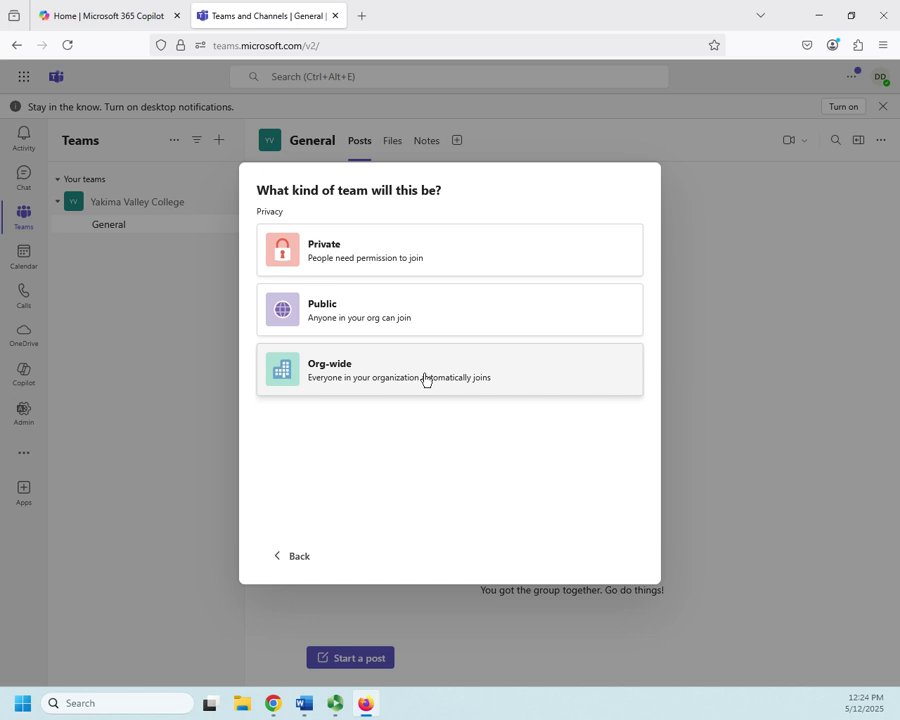
pyautogui.click(385, 257)
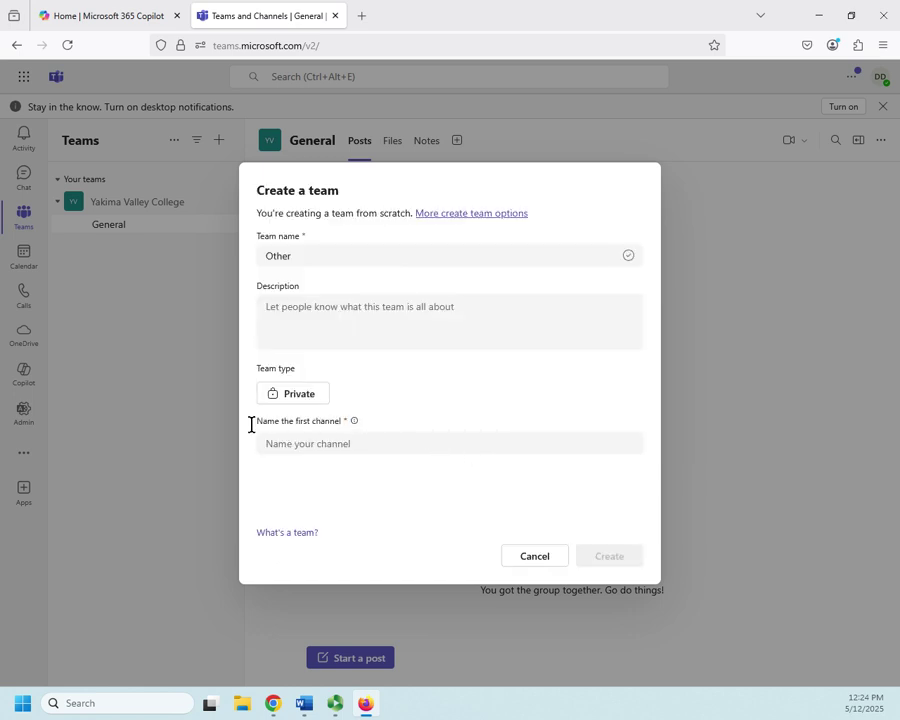
pyautogui.click(358, 454)
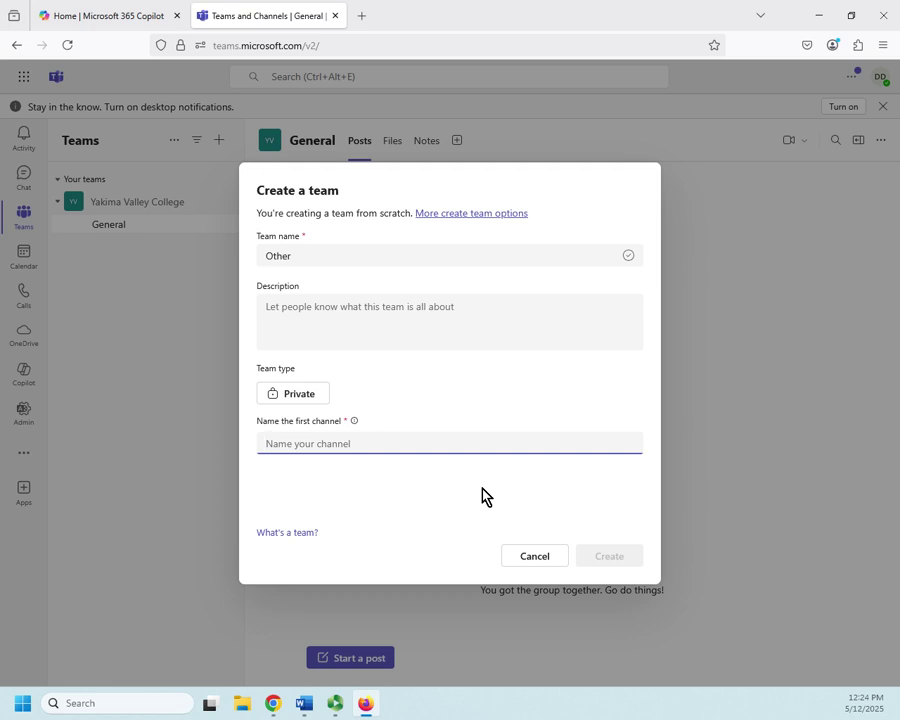
pyautogui.write('Information')
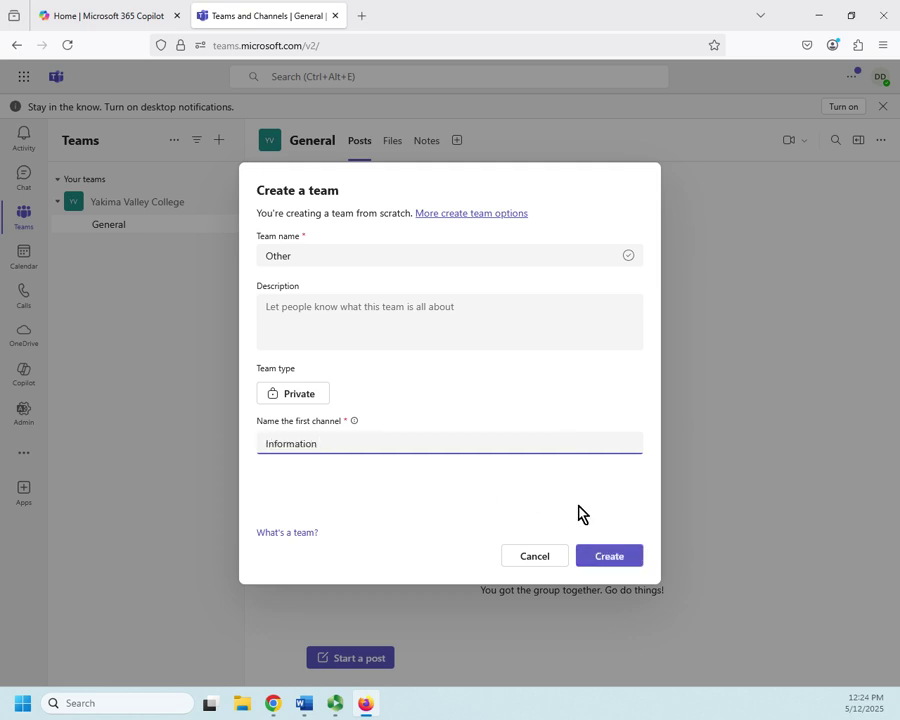
pyautogui.click(617, 560)
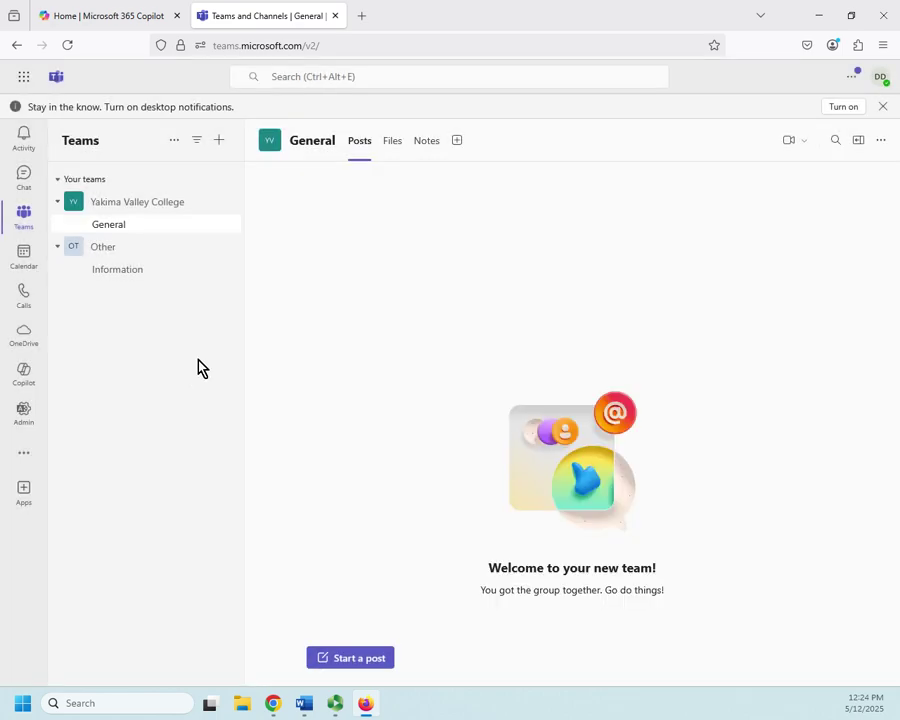
# Examine the Other team's entry in the teams list and its available management options.
pyautogui.click(73, 250)
pyautogui.click(58, 248)
pyautogui.click(216, 248)
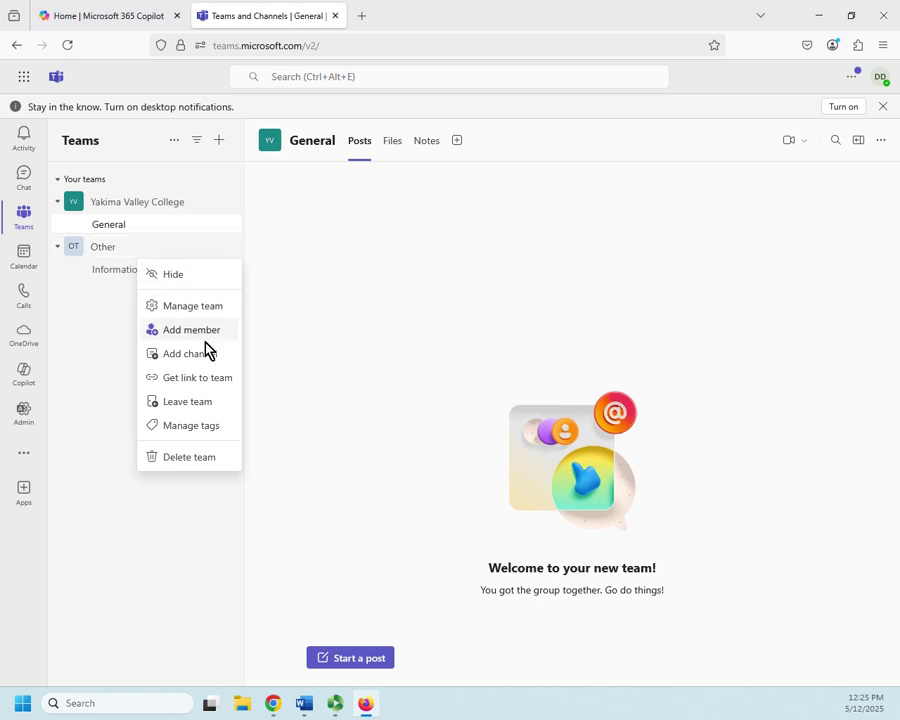
# Open the Other team's Information channel and view its Files, Notes and Posts pages.
pyautogui.click(113, 280)
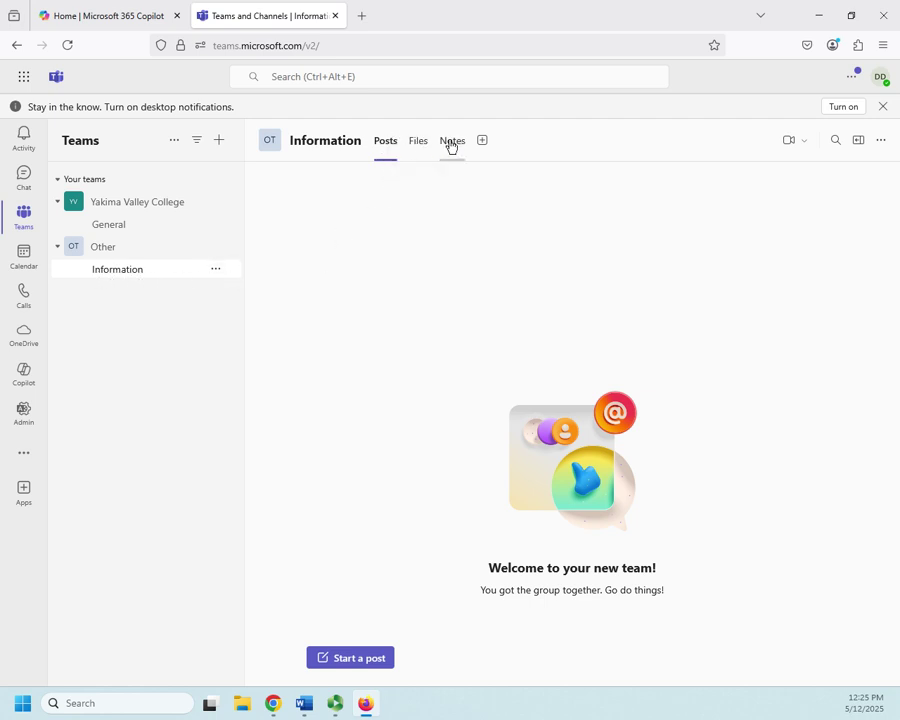
pyautogui.click(418, 141)
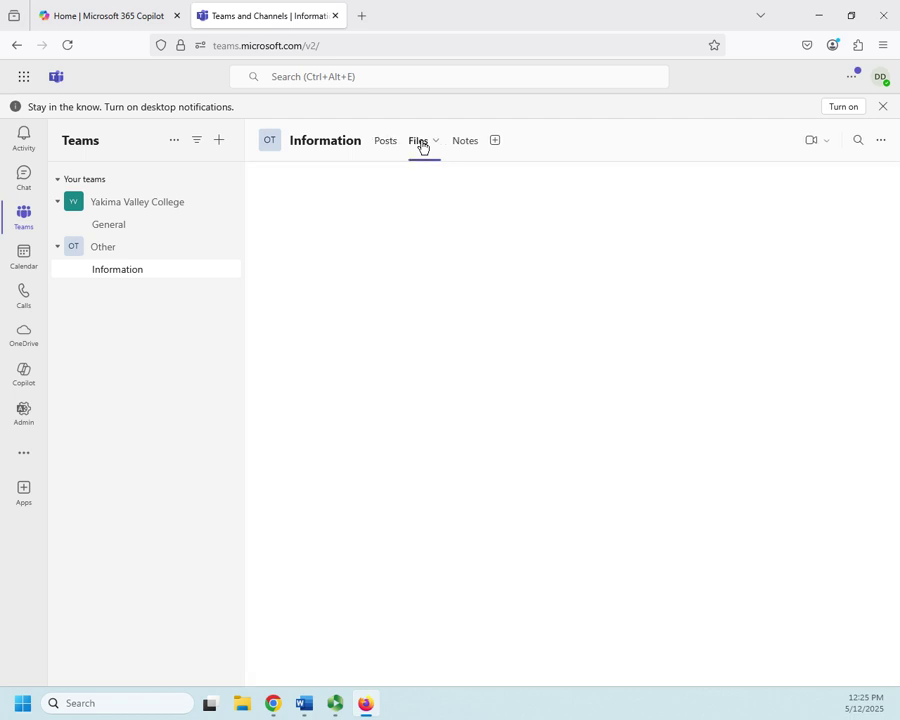
pyautogui.click(466, 146)
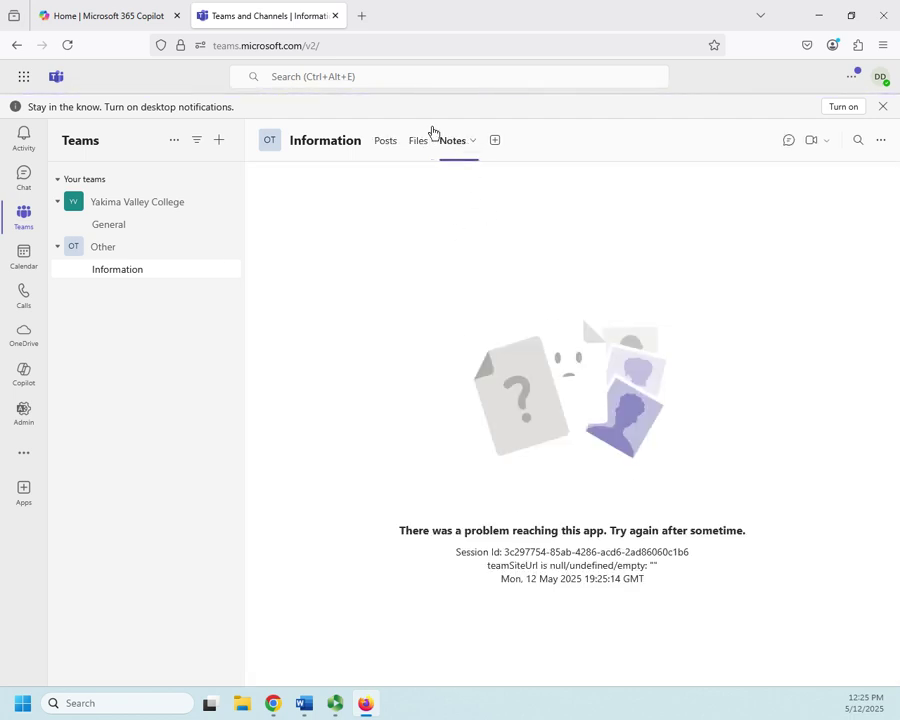
pyautogui.click(420, 142)
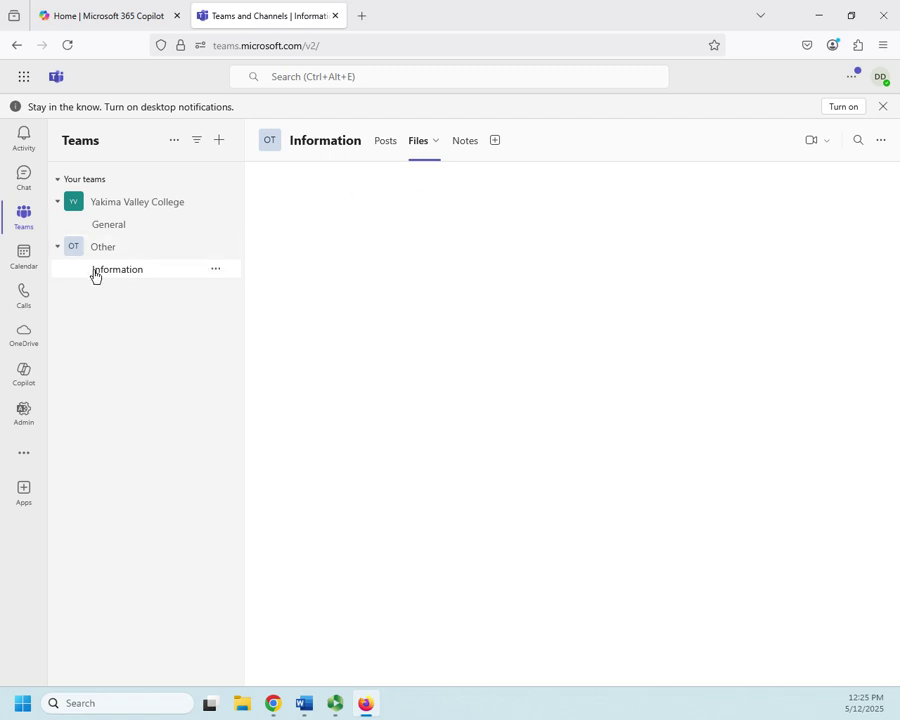
pyautogui.click(386, 143)
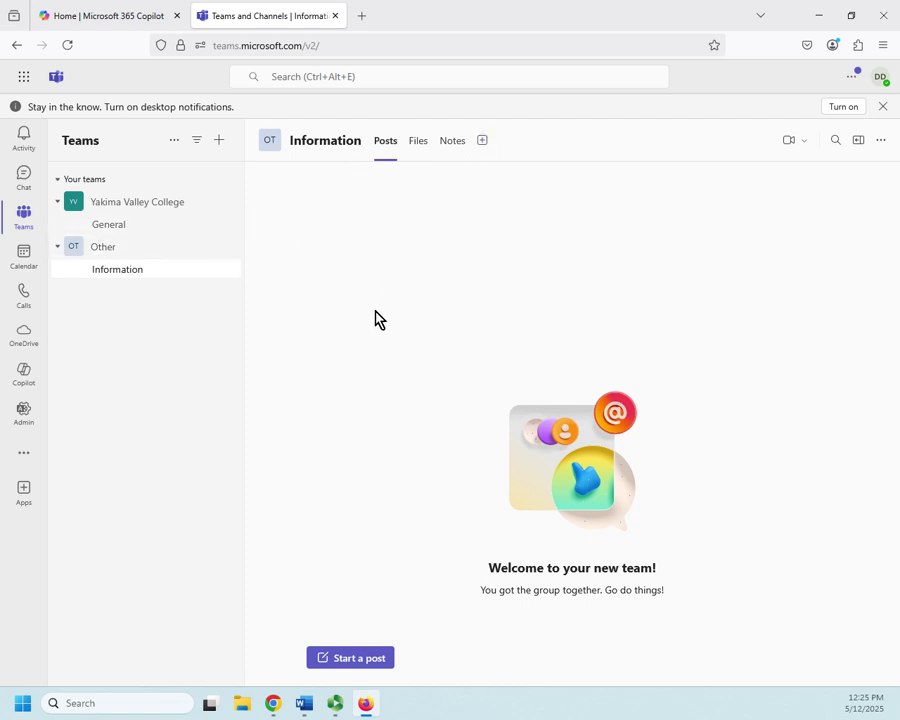
# Add a Whiteboard tab to the Information channel with the default name, keeping the option to post about it in the channel.
pyautogui.click(483, 142)
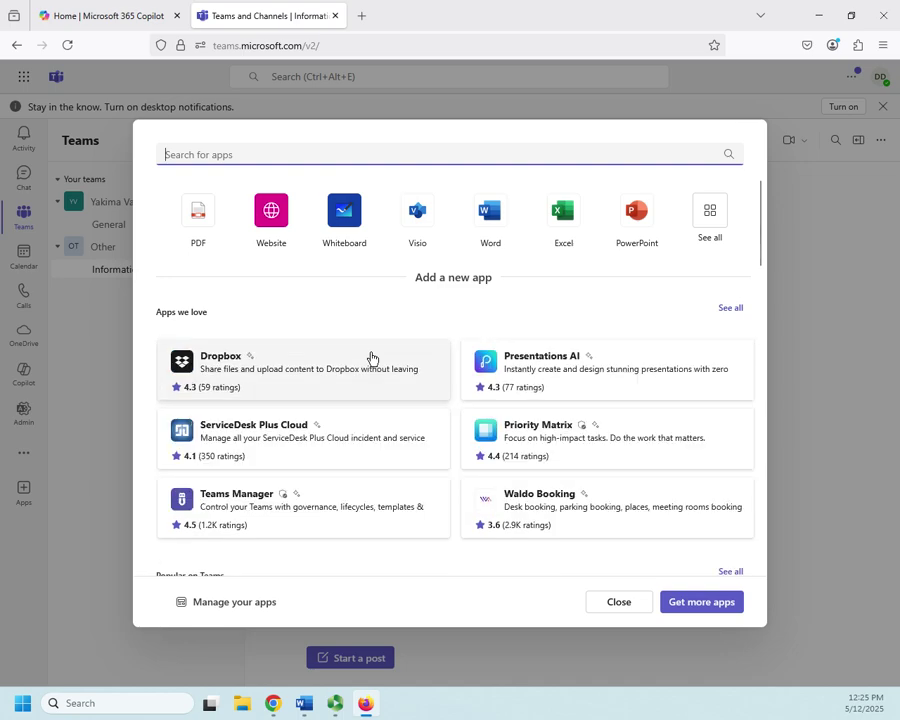
pyautogui.scroll(-5, 316, 445)
pyautogui.scroll(6, 316, 445)
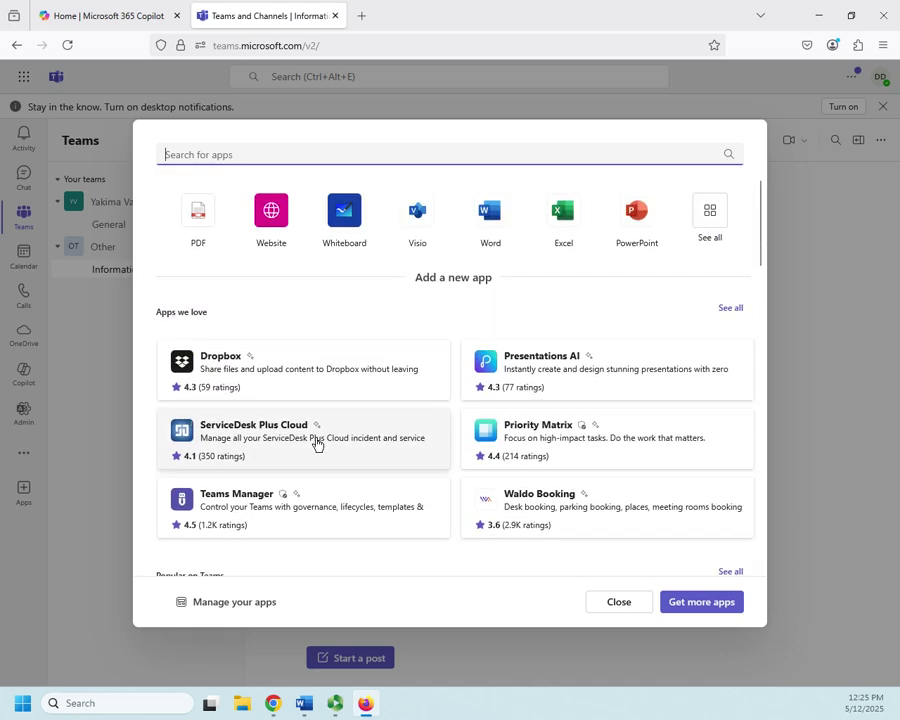
pyautogui.scroll(-8, 316, 445)
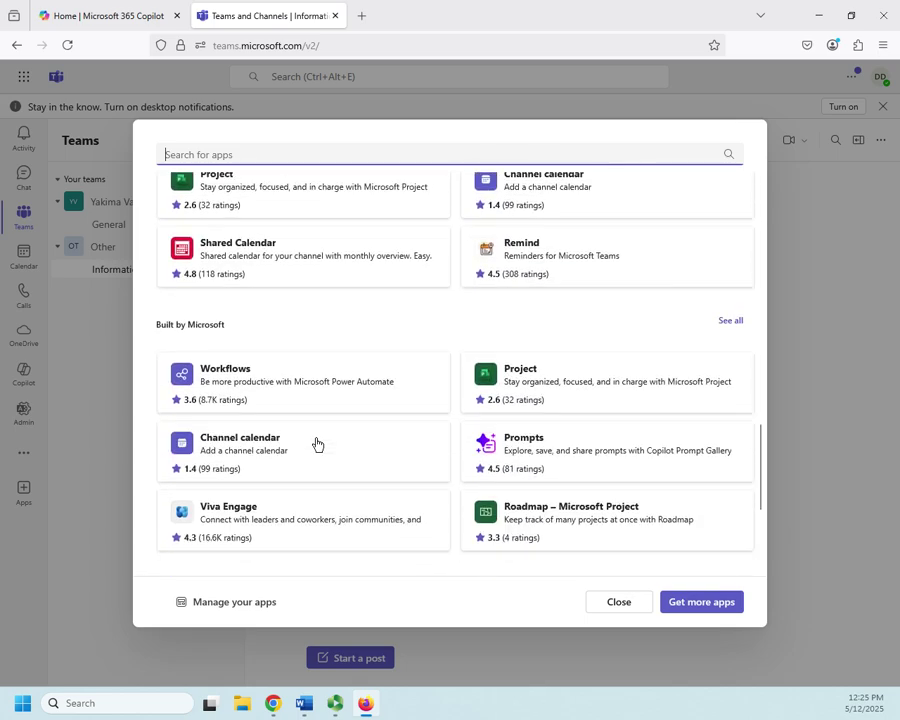
pyautogui.scroll(-3, 317, 444)
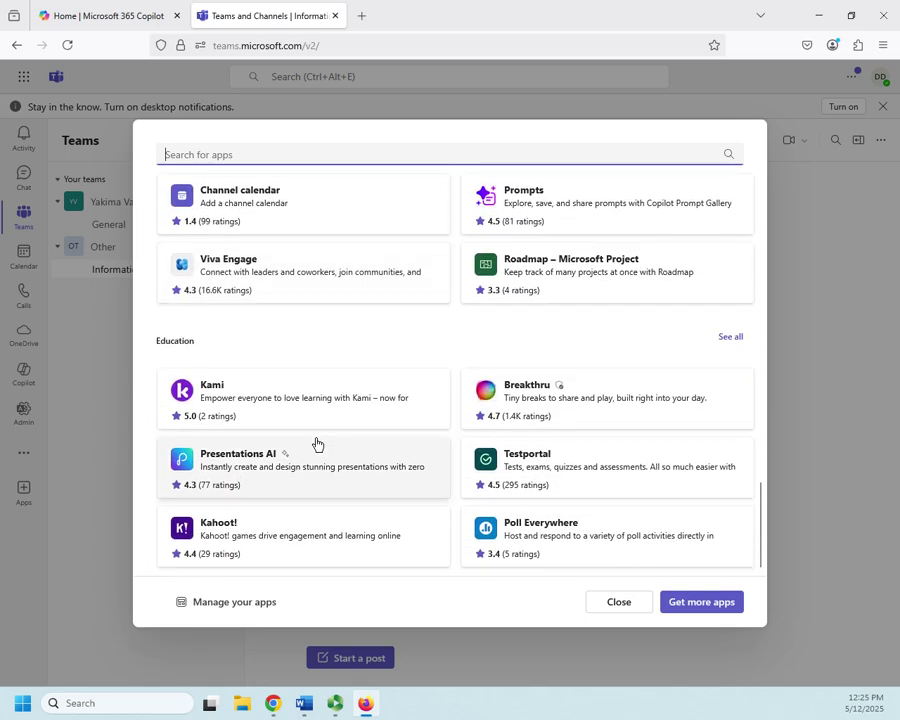
pyautogui.scroll(10, 317, 444)
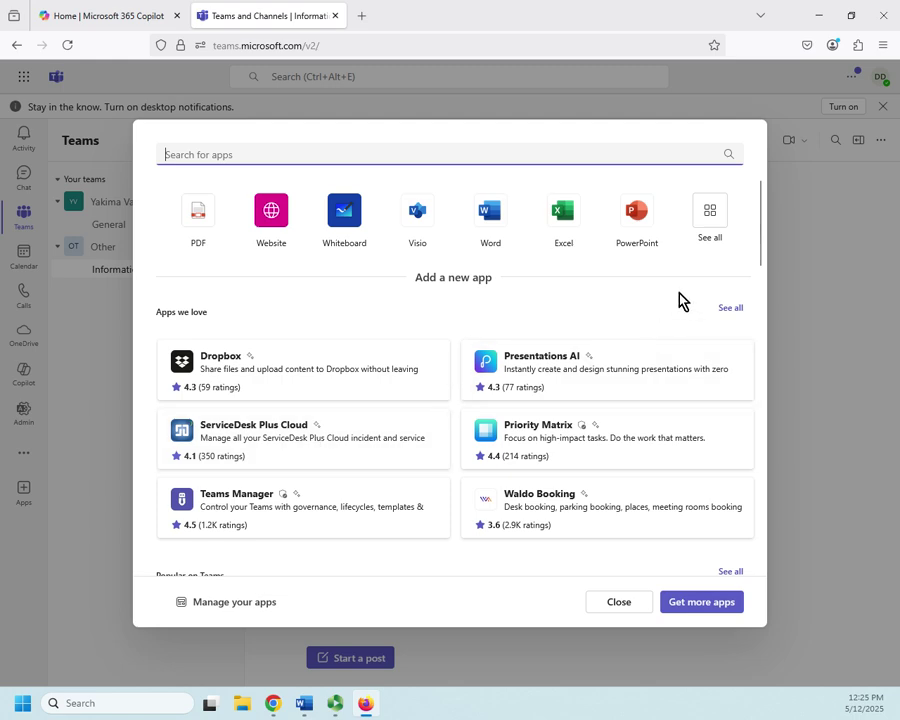
pyautogui.click(347, 218)
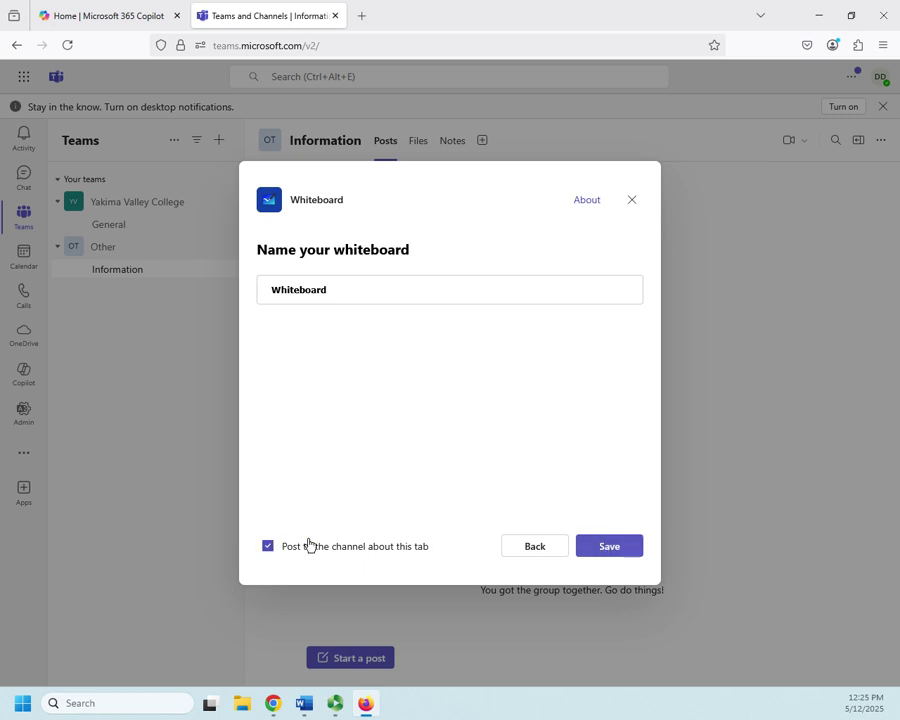
pyautogui.click(611, 548)
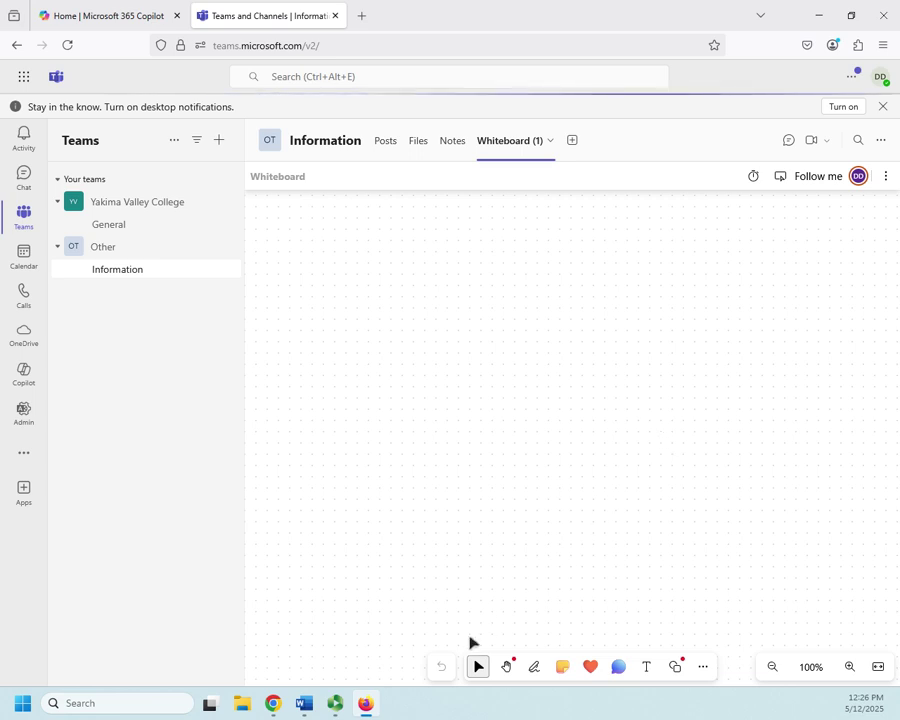
# View the Information channel's Notes, Files and Posts pages and examine the channel's available options.
pyautogui.click(453, 146)
pyautogui.click(420, 143)
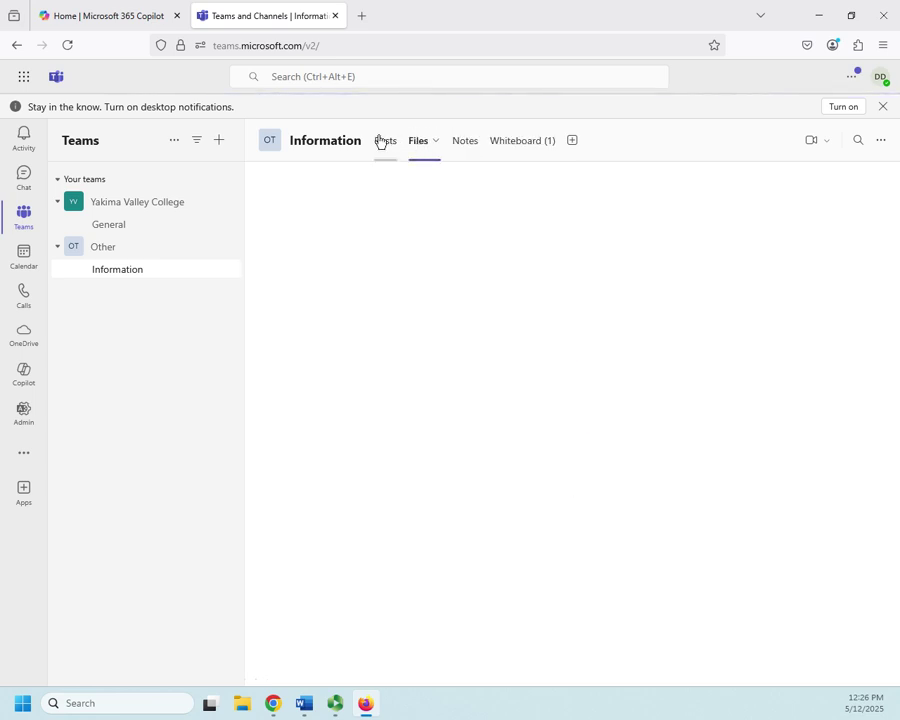
pyautogui.click(380, 146)
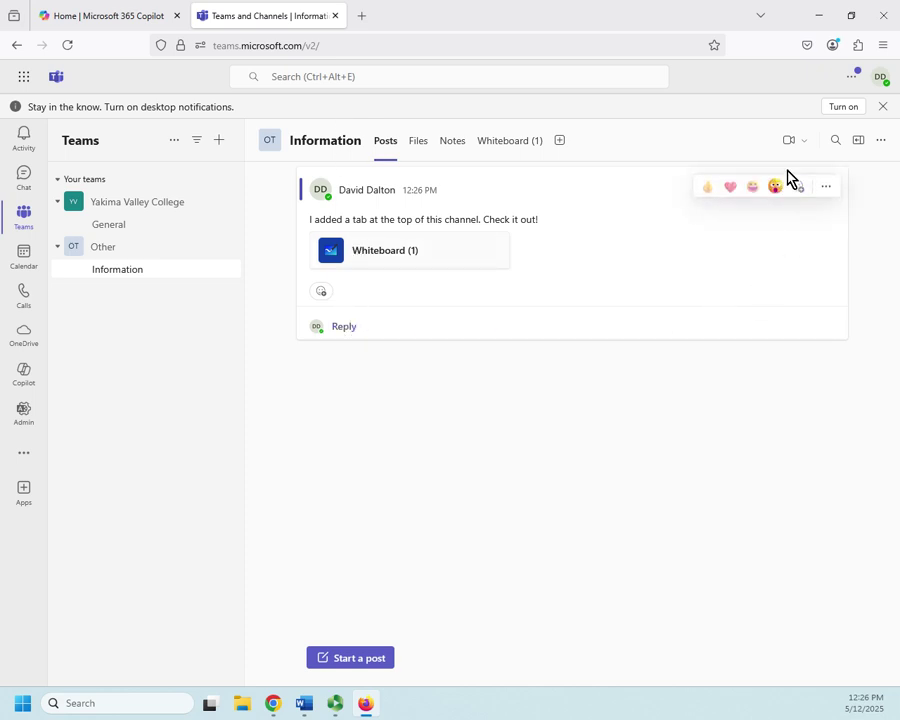
pyautogui.click(881, 142)
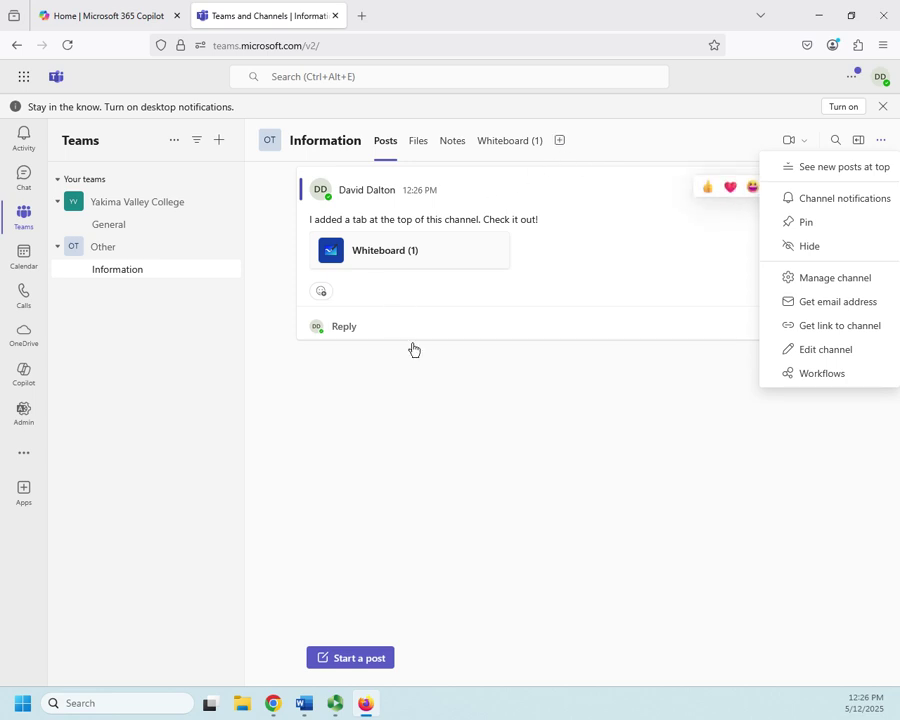
pyautogui.click(549, 455)
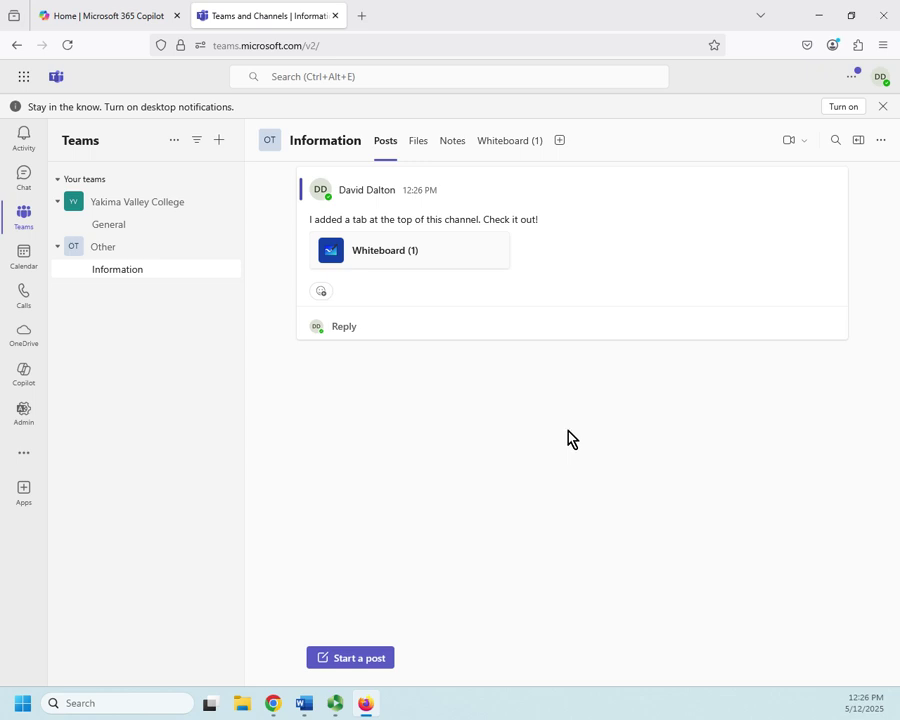
# Create a Standard channel named Projects in the Other team, leaving its description blank.
pyautogui.click(108, 254)
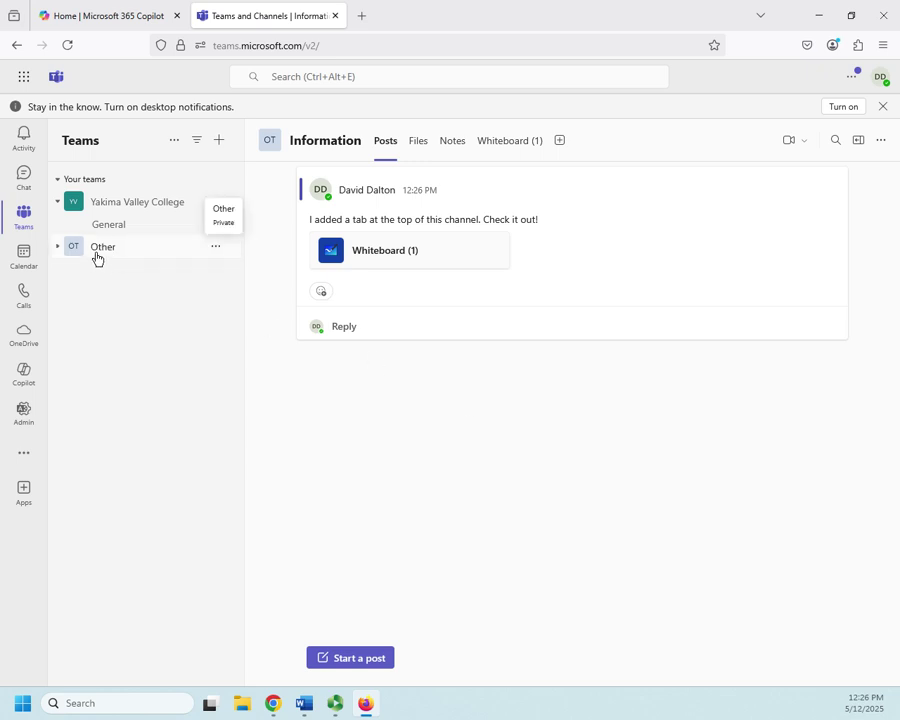
pyautogui.click(99, 252)
pyautogui.click(215, 247)
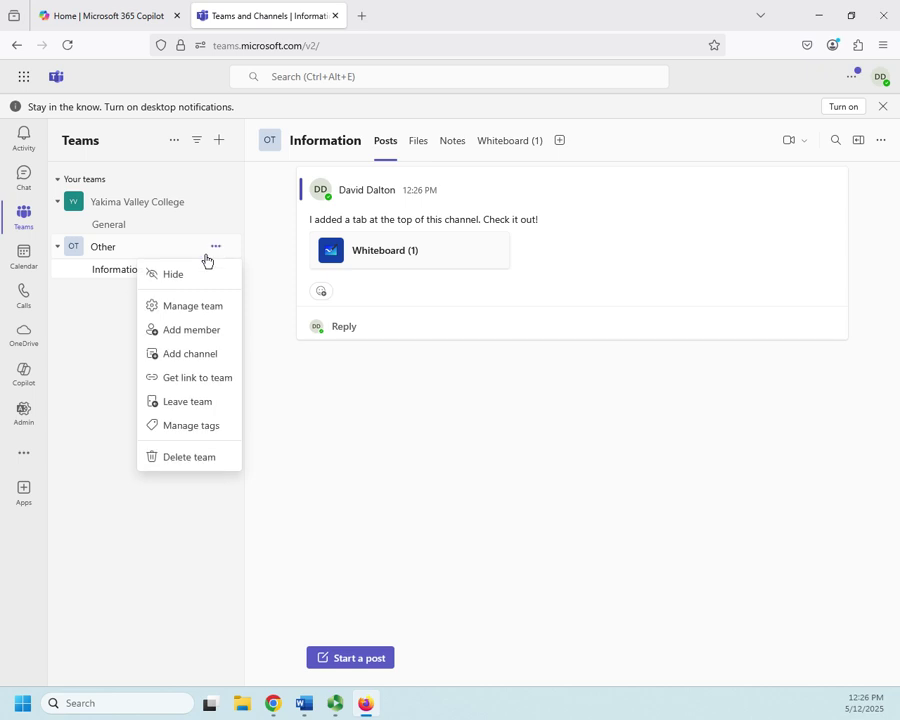
pyautogui.click(191, 354)
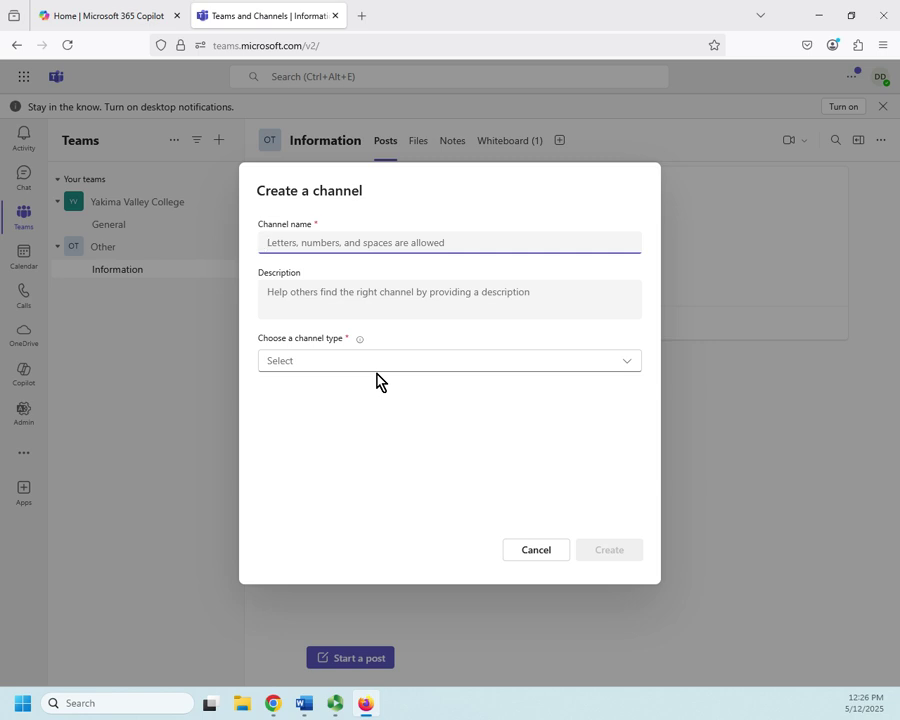
pyautogui.write('Projects')
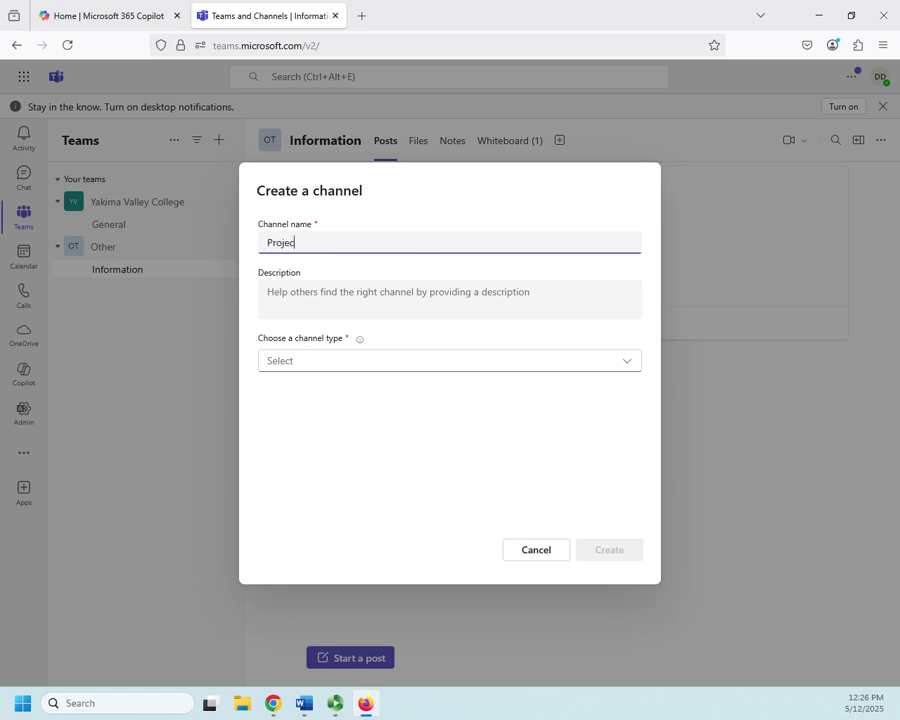
pyautogui.click(382, 368)
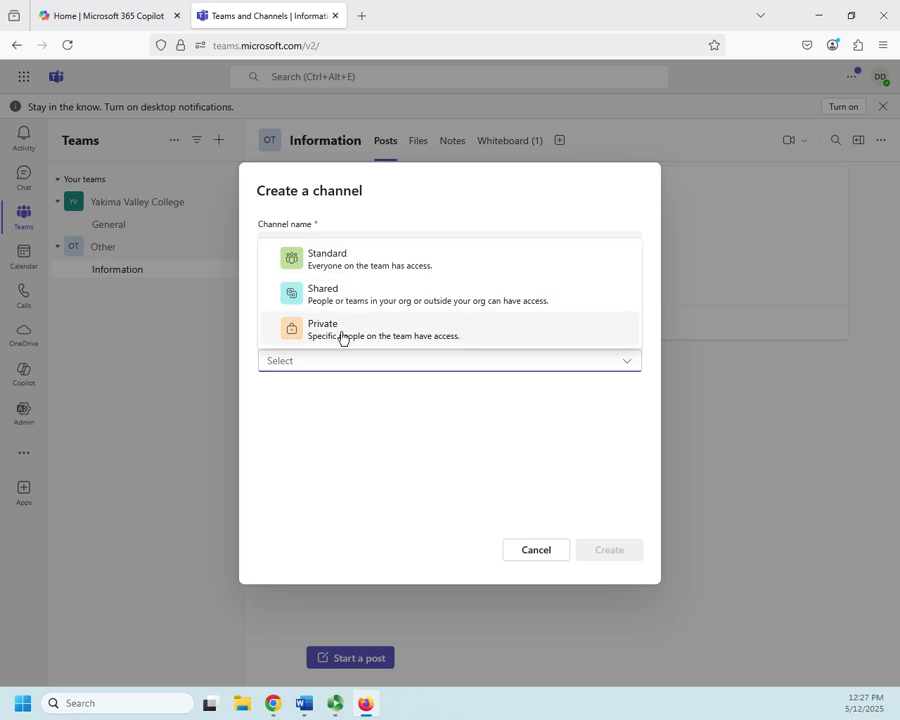
pyautogui.click(348, 265)
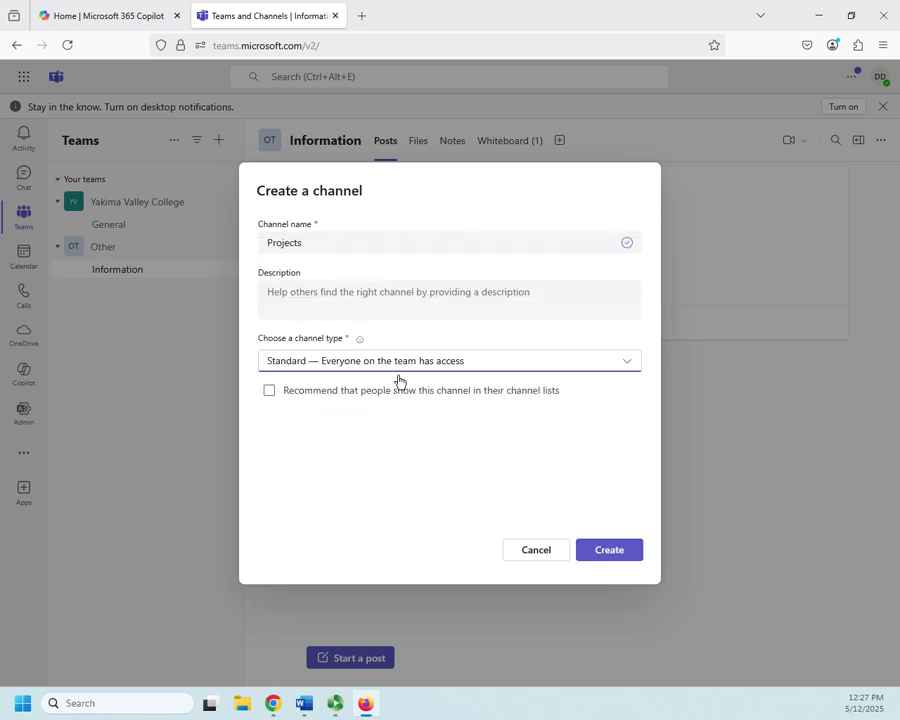
pyautogui.click(480, 363)
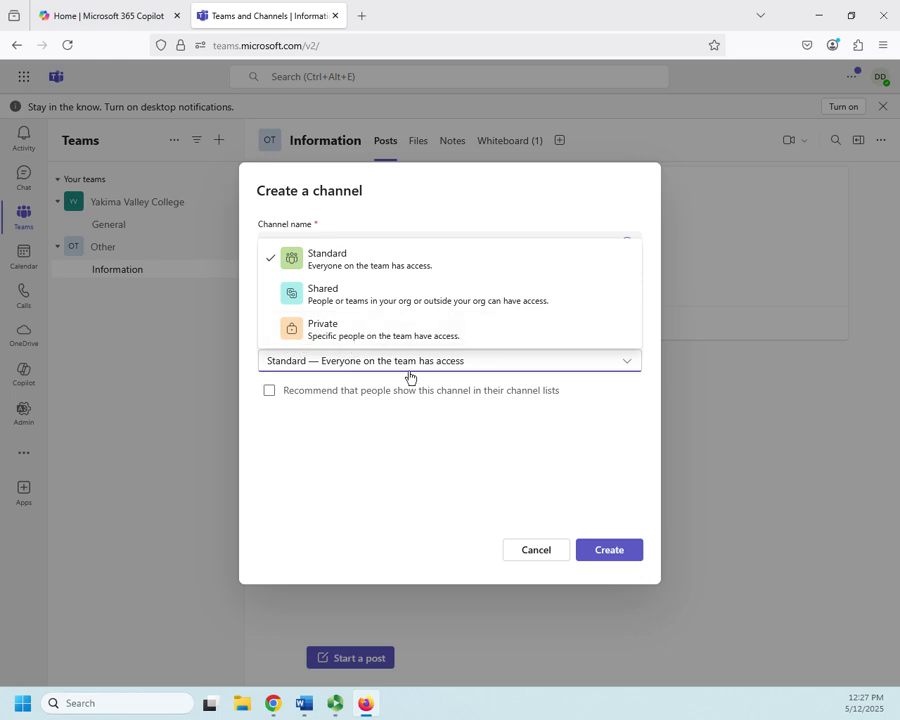
pyautogui.click(403, 482)
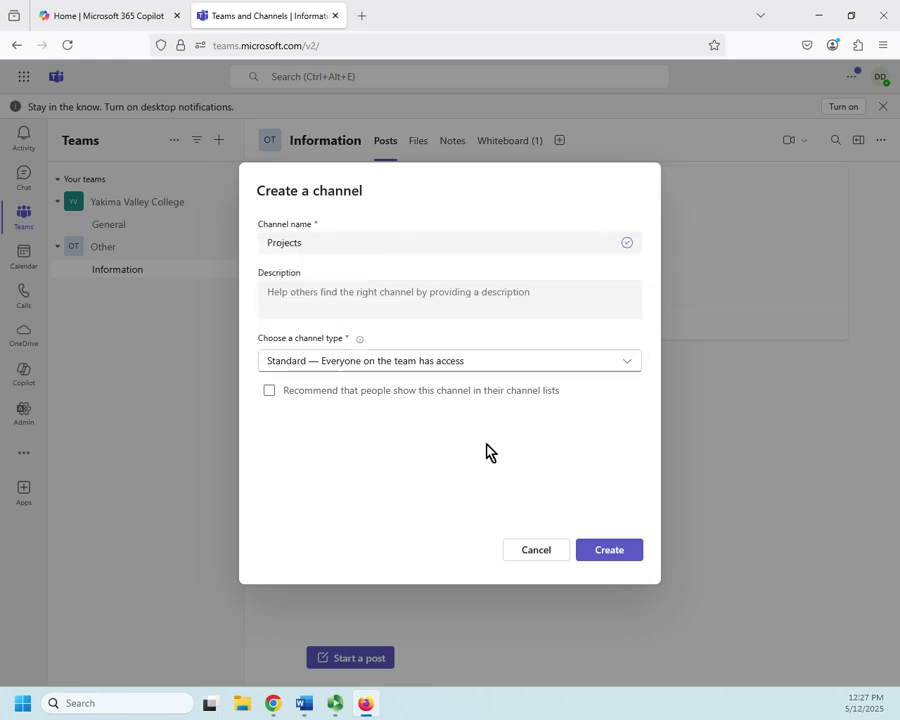
pyautogui.click(620, 551)
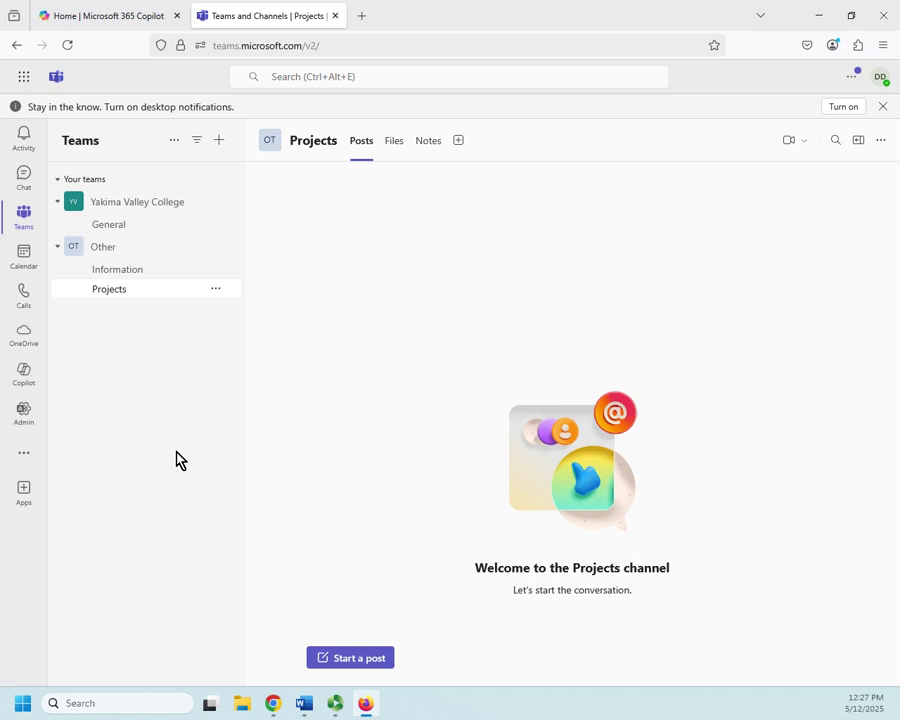
# Switch to the Microsoft 365 admin center and open the Other team's details from the active teams and groups.
pyautogui.click(104, 14)
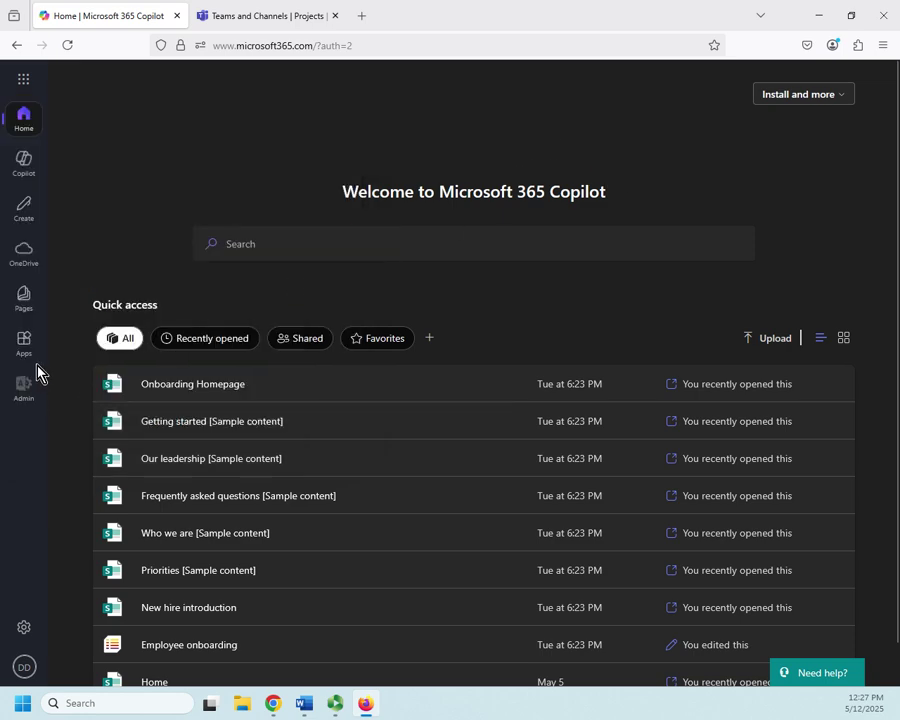
pyautogui.click(25, 393)
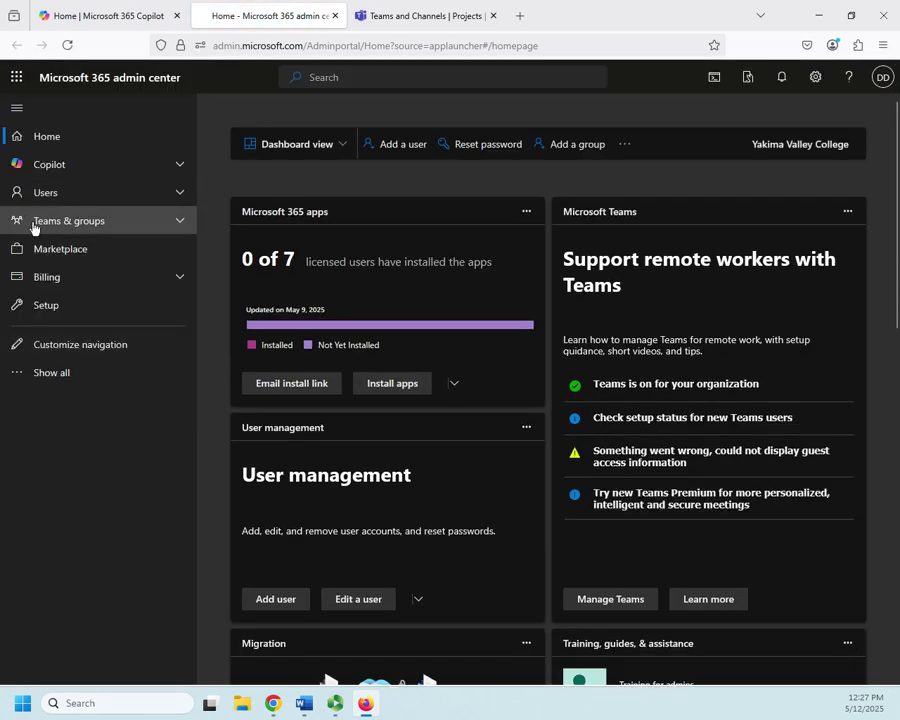
pyautogui.click(180, 221)
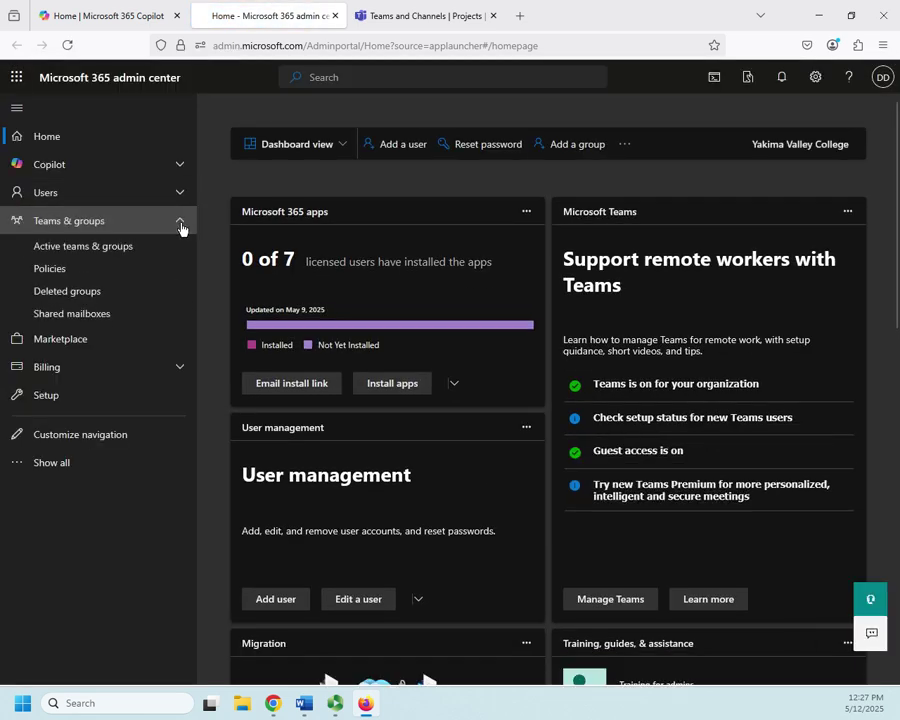
pyautogui.click(88, 254)
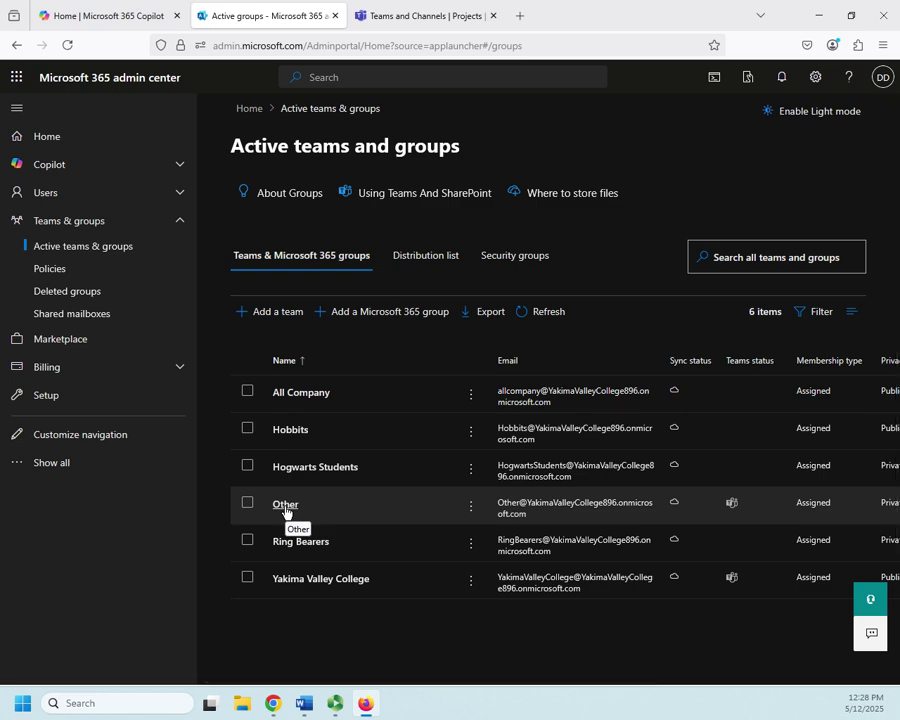
pyautogui.click(285, 507)
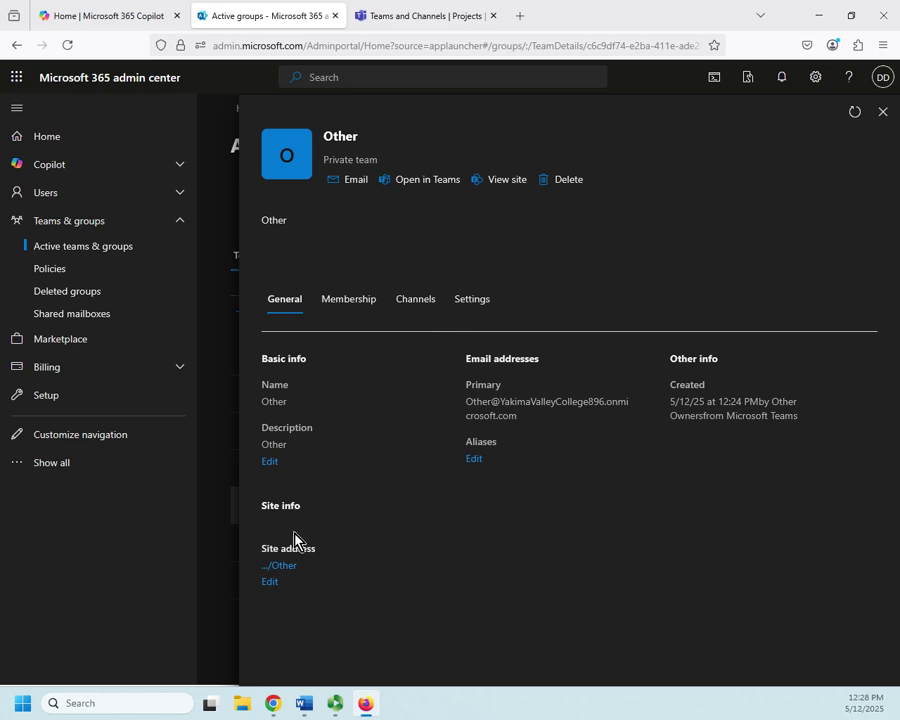
# Review the Other team's membership sections: owners, members, site visitors, and information about membership and permissions.
pyautogui.click(367, 310)
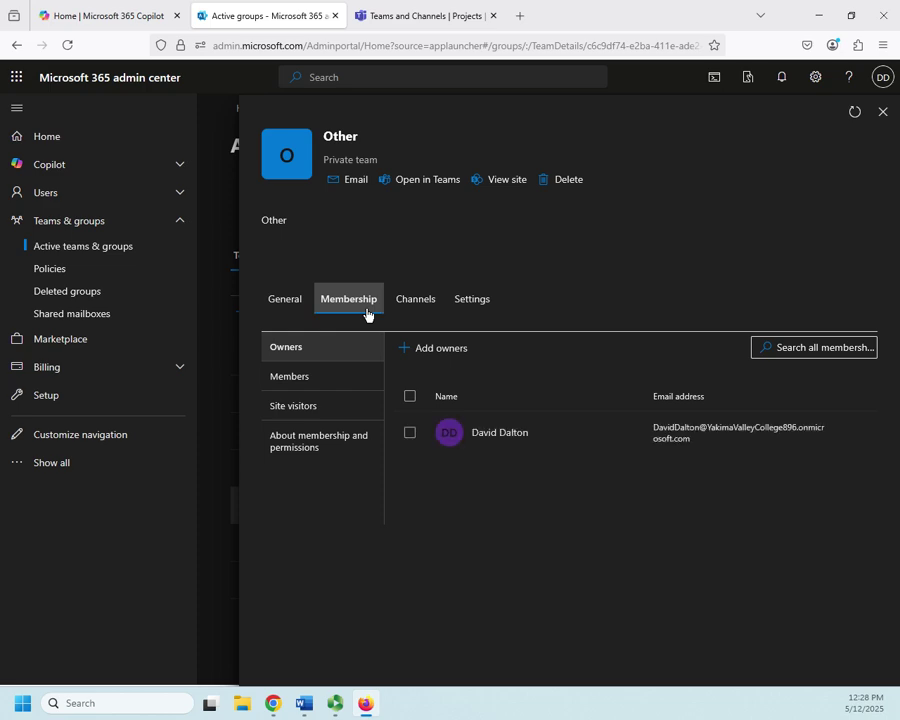
pyautogui.click(289, 385)
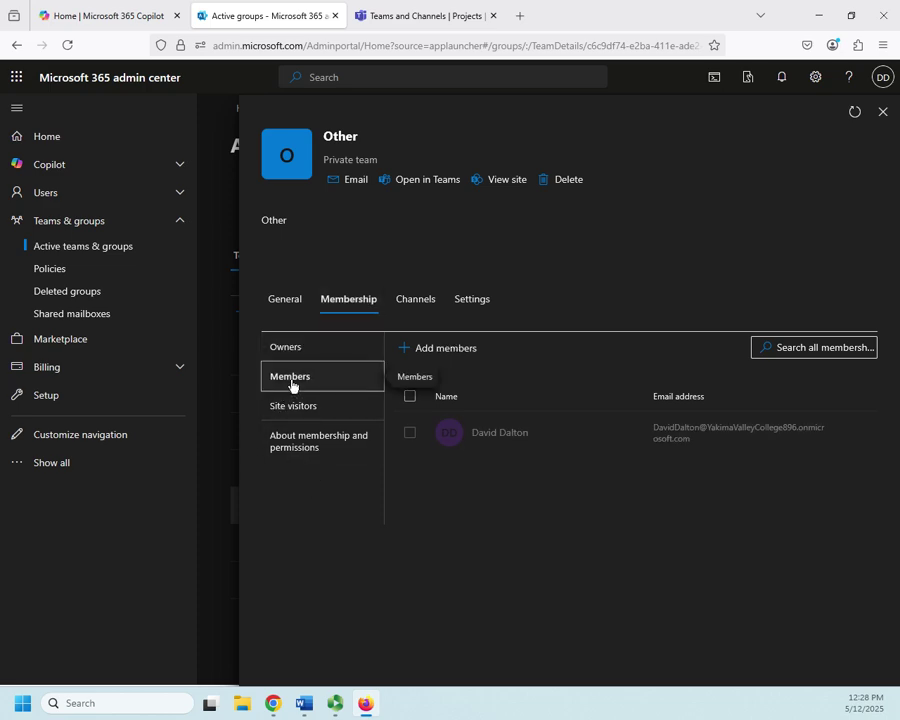
pyautogui.click(296, 408)
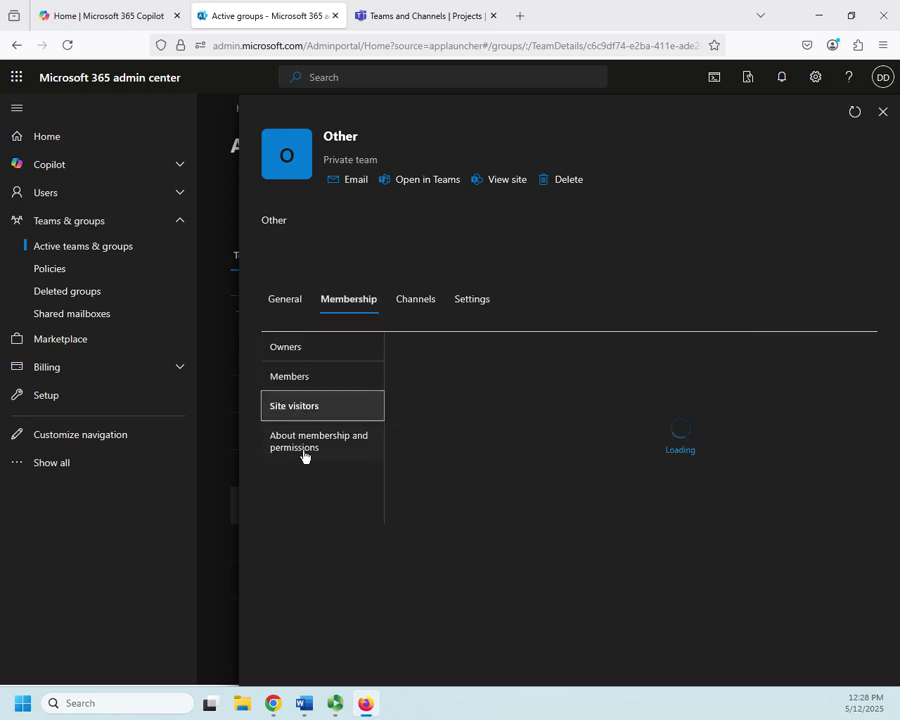
pyautogui.click(309, 455)
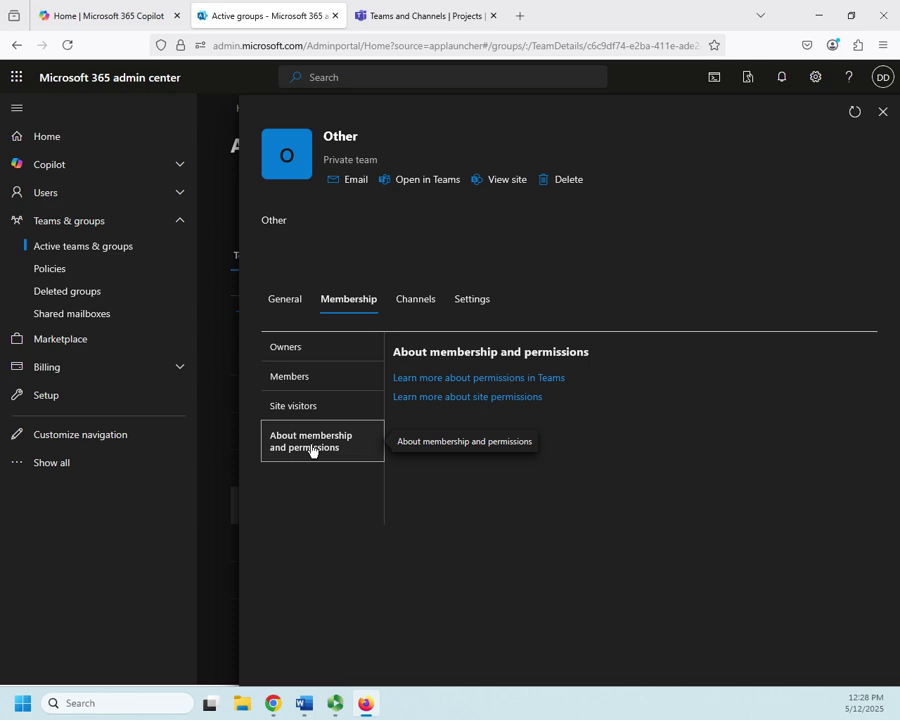
pyautogui.click(317, 355)
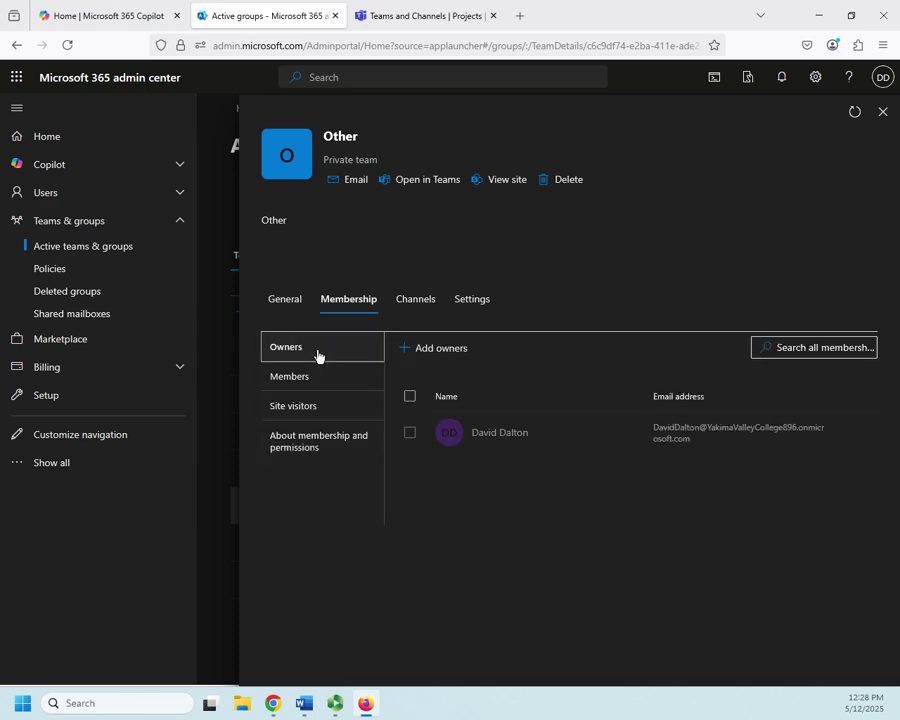
# View the Other team's channel list and the Projects channel's general details.
pyautogui.click(419, 306)
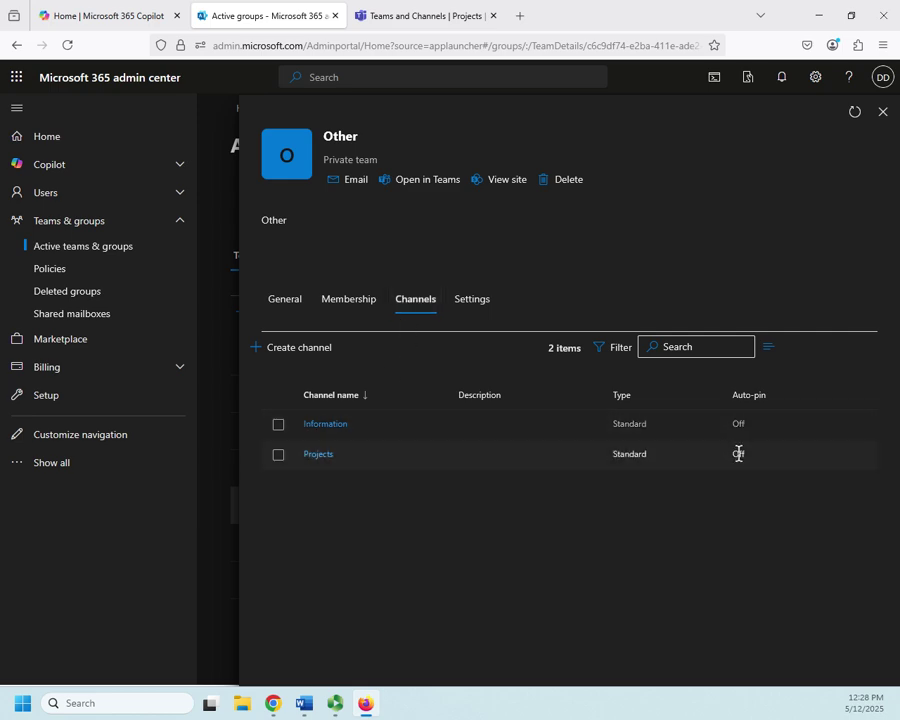
pyautogui.click(318, 456)
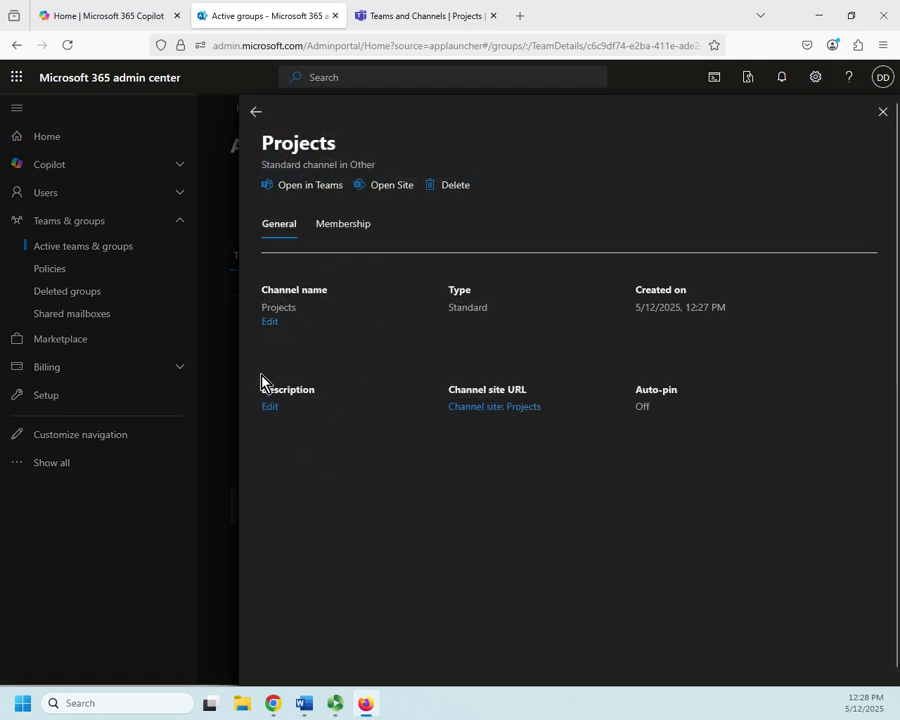
pyautogui.click(256, 116)
# Try turning members' permissions for channels and private channels off and back on in the Other team's settings, and close its details.
pyautogui.click(486, 306)
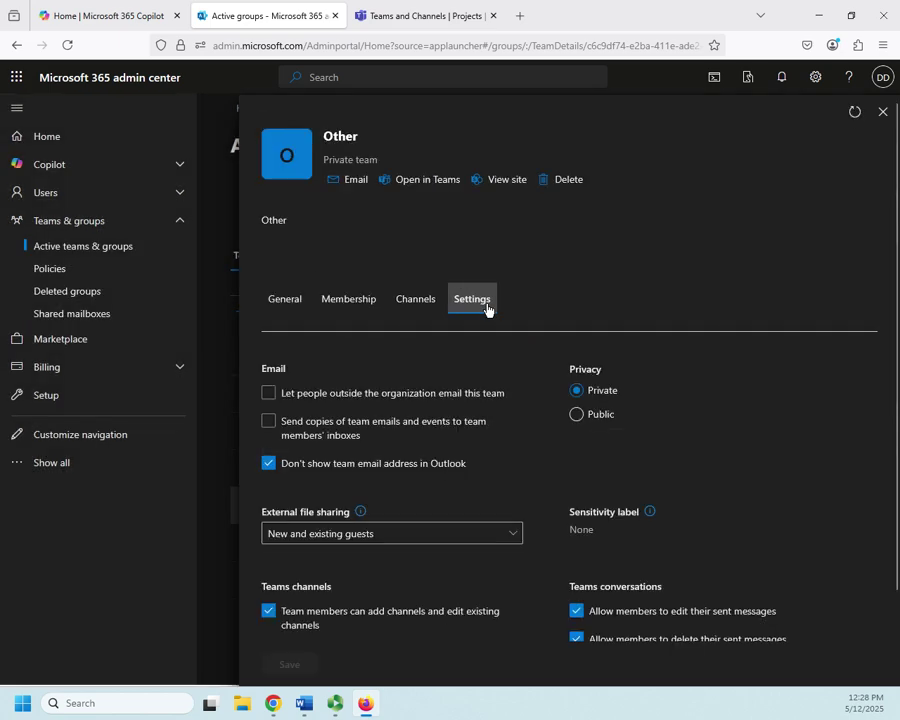
pyautogui.scroll(-2, 718, 418)
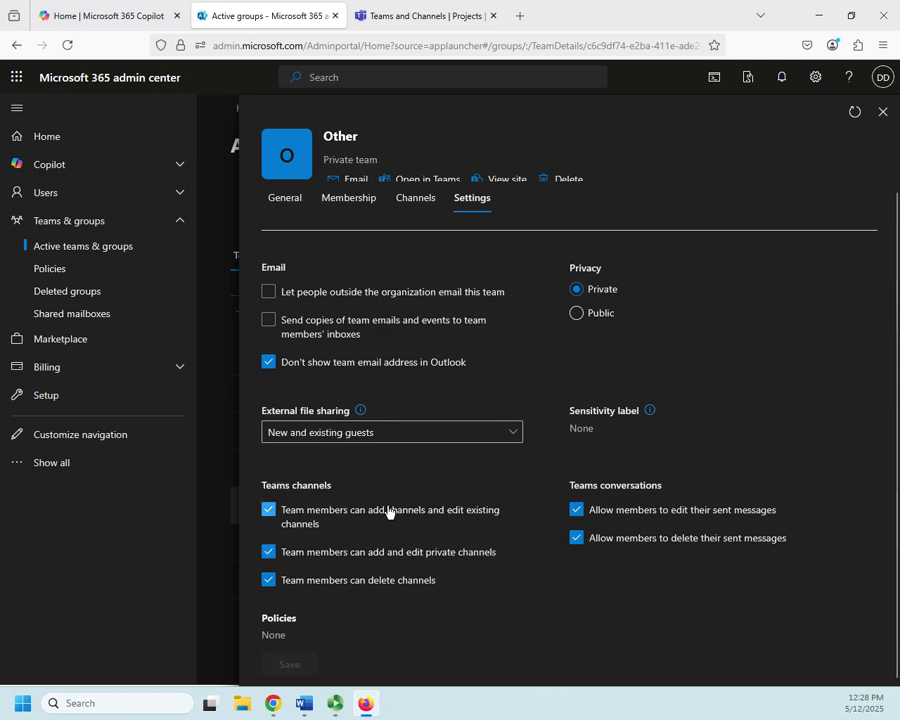
pyautogui.click(268, 509)
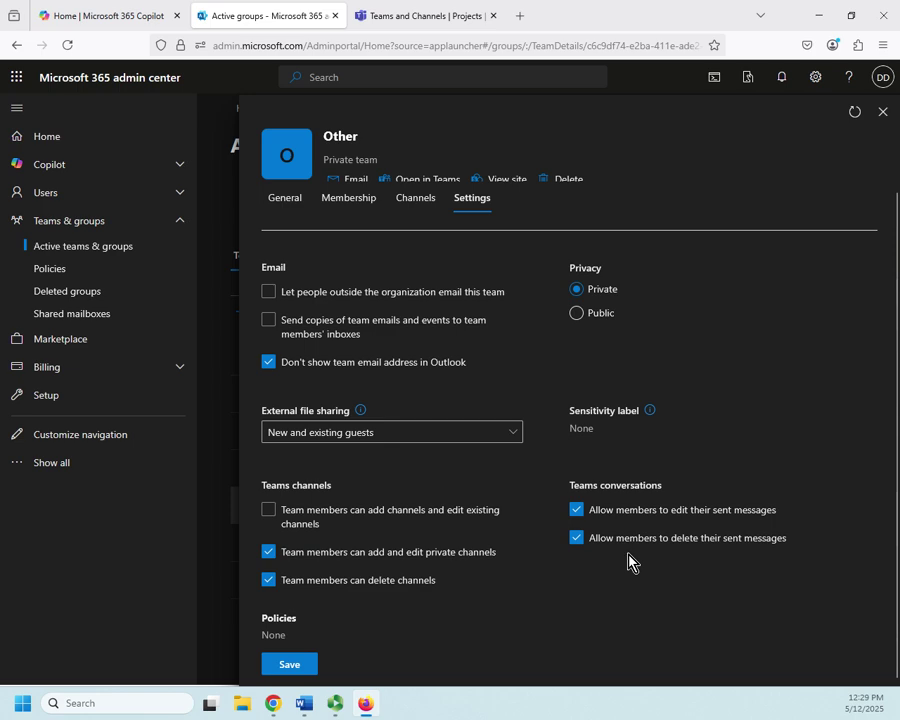
pyautogui.click(270, 555)
pyautogui.click(270, 553)
pyautogui.click(270, 511)
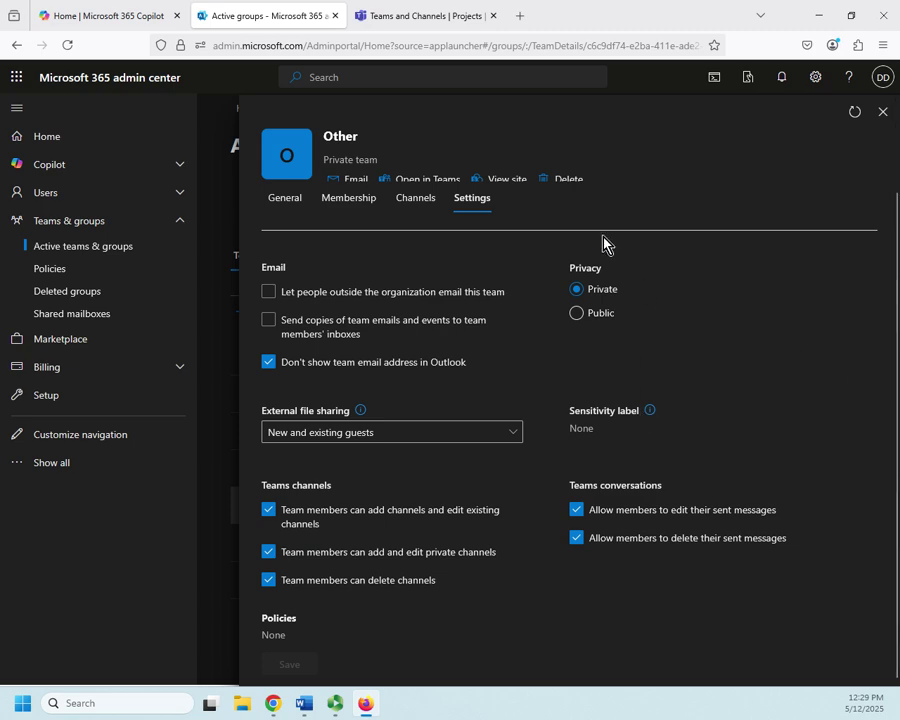
pyautogui.scroll(2, 588, 272)
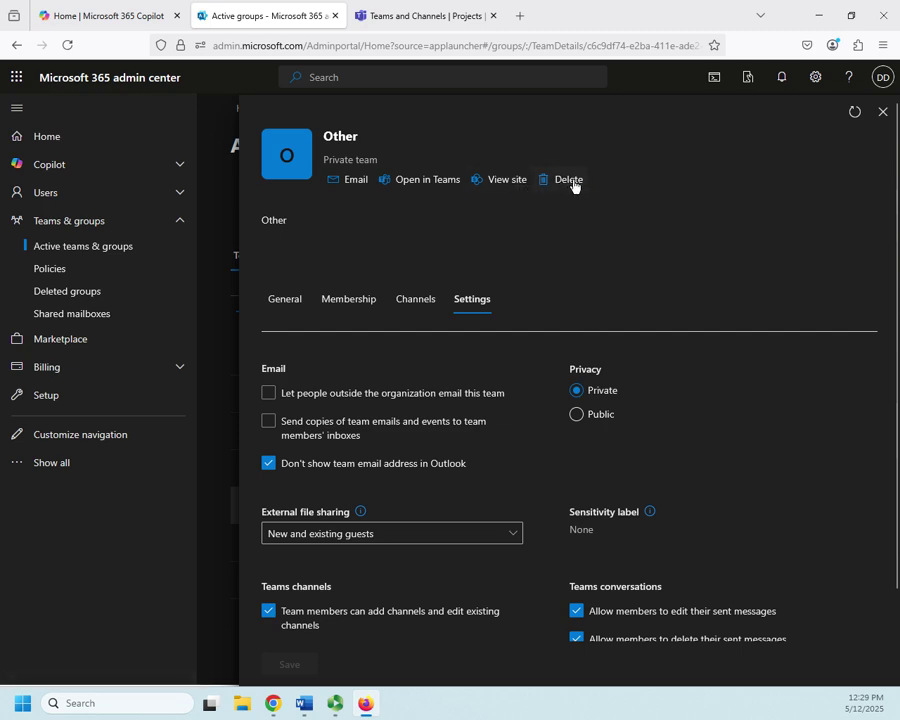
pyautogui.click(883, 112)
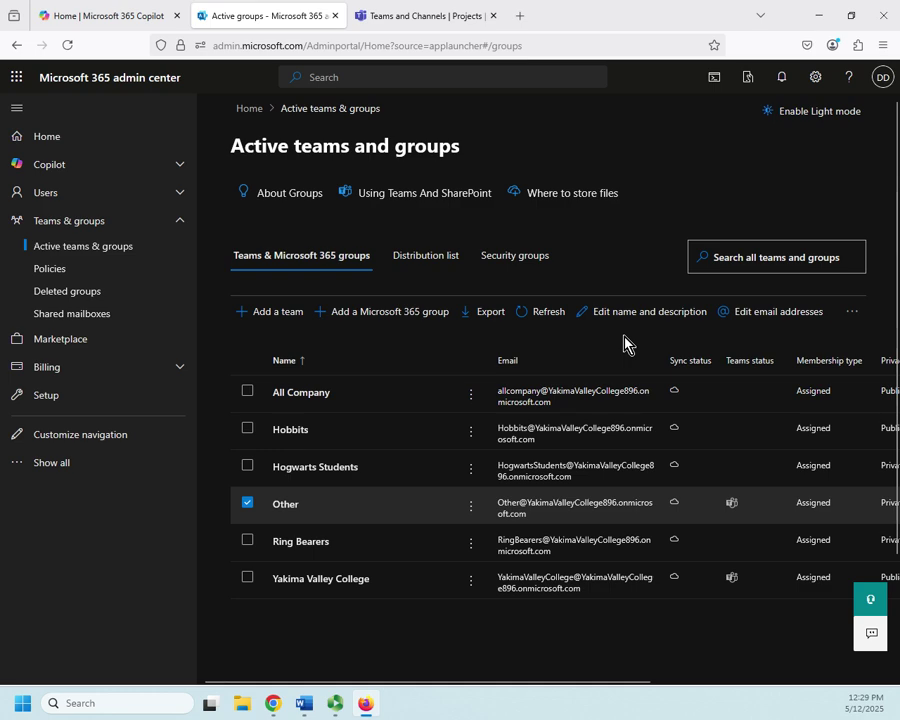